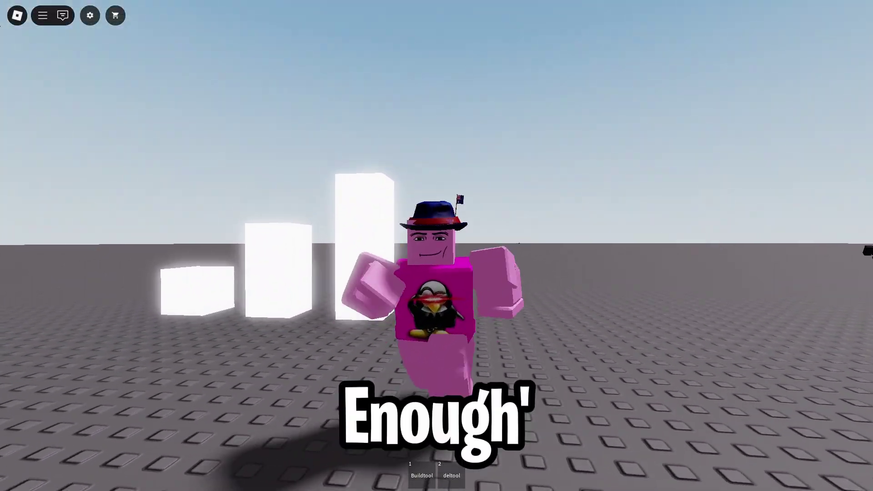
Run and jump the Roblox avatar around the empty baseplate with the movement keys.
key(s)
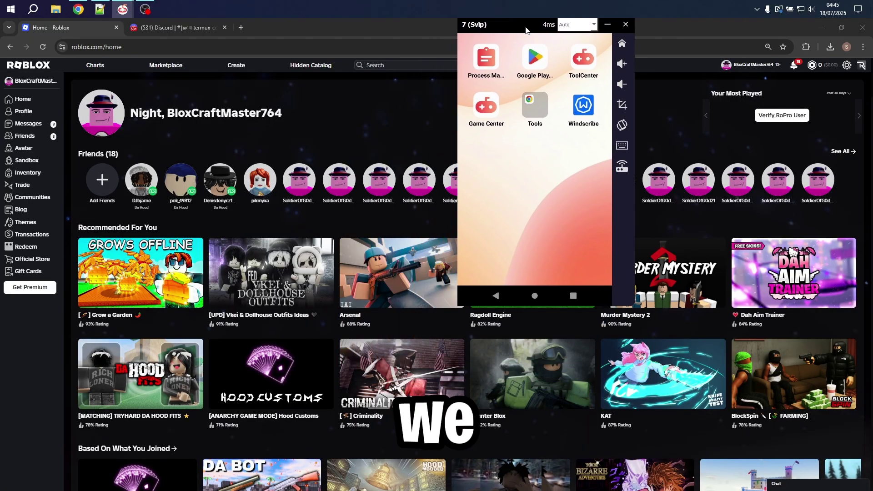
In the device manager, grant root to All Apps on cloud phone 7 through Root Management.
click(101, 9)
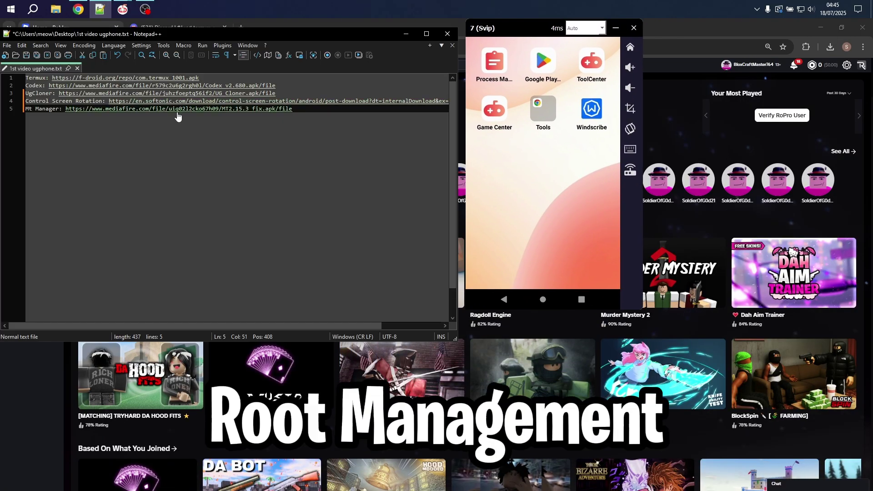
mouse_move(126, 12)
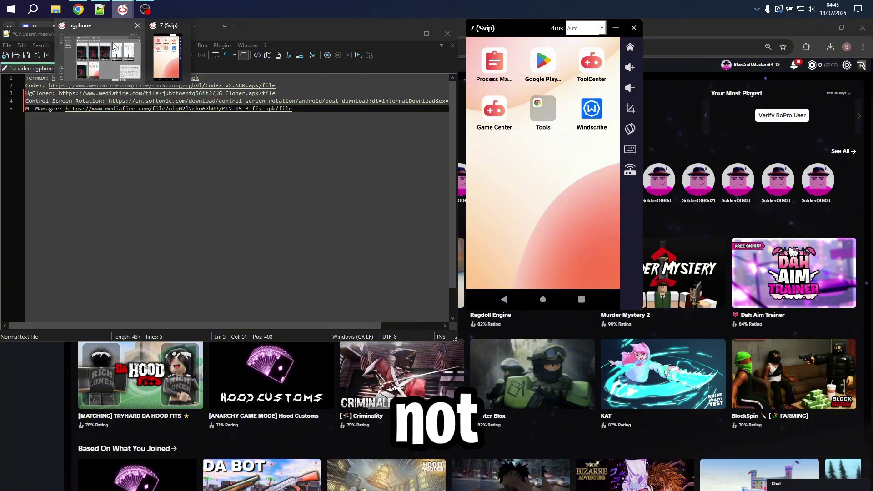
click(105, 61)
click(423, 290)
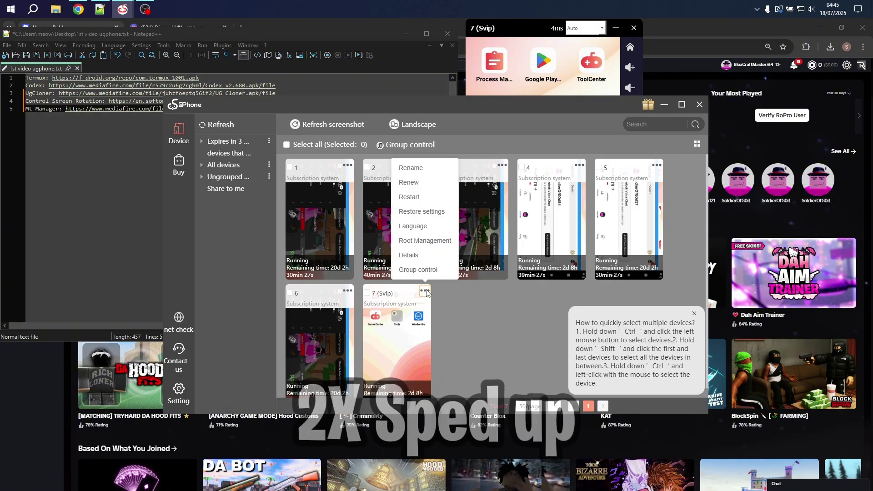
click(422, 242)
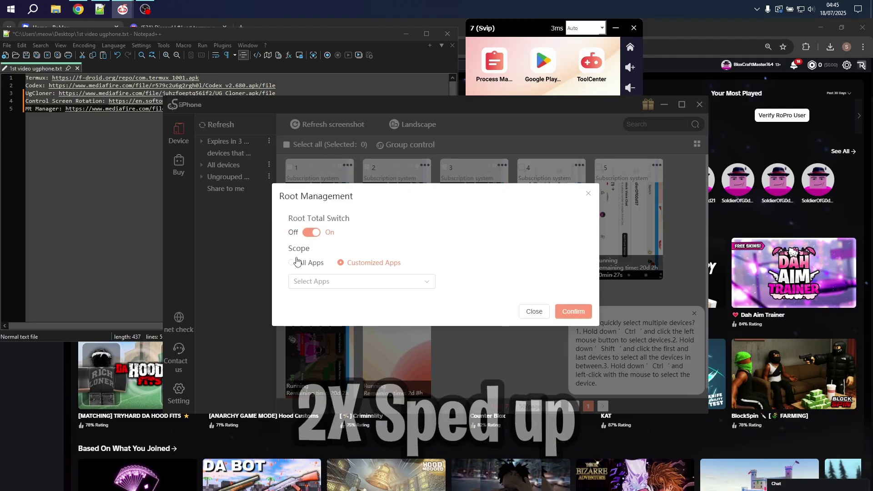
click(296, 263)
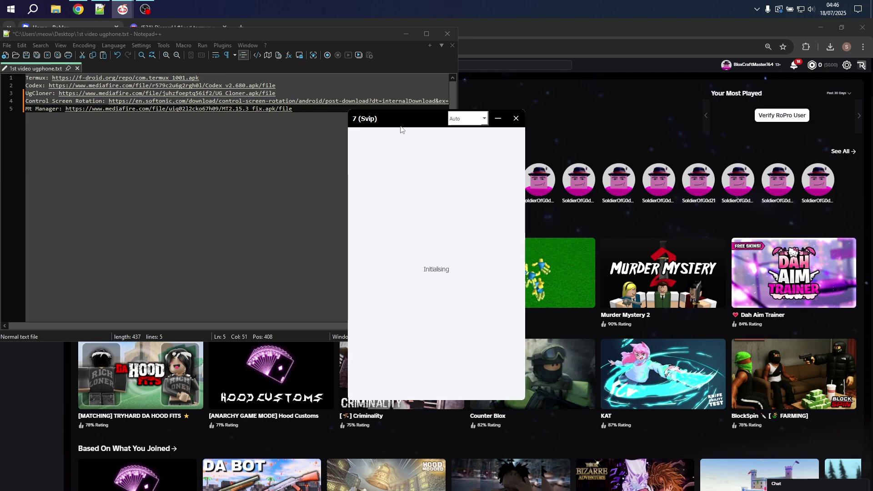
Launch the phone's Chrome from Tools and load the Termux link, cancelling the repeat download.
drag(400, 129, 527, 51)
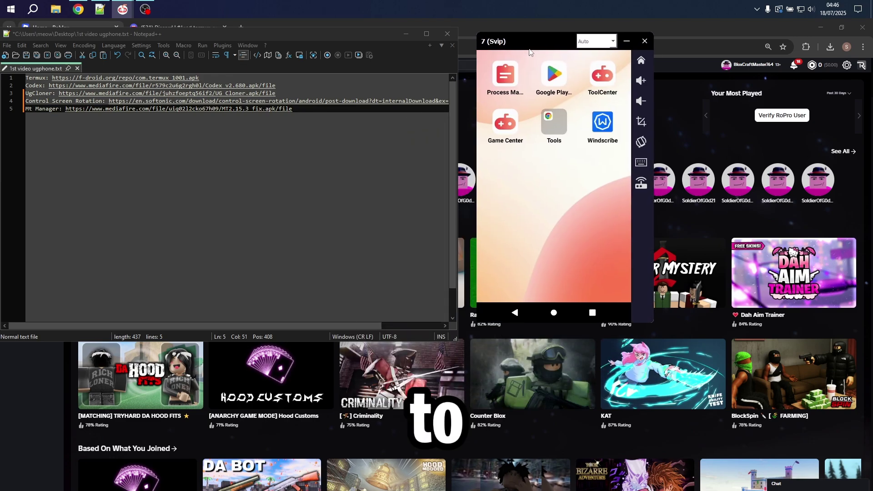
click(553, 123)
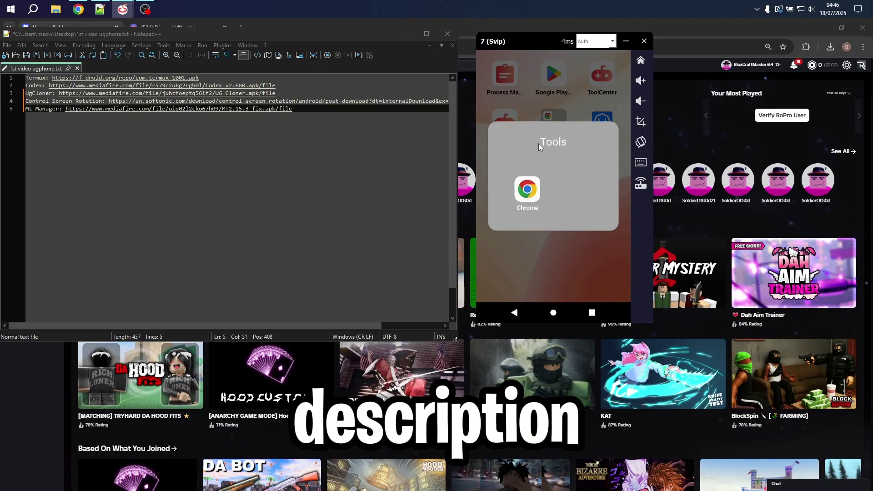
click(525, 200)
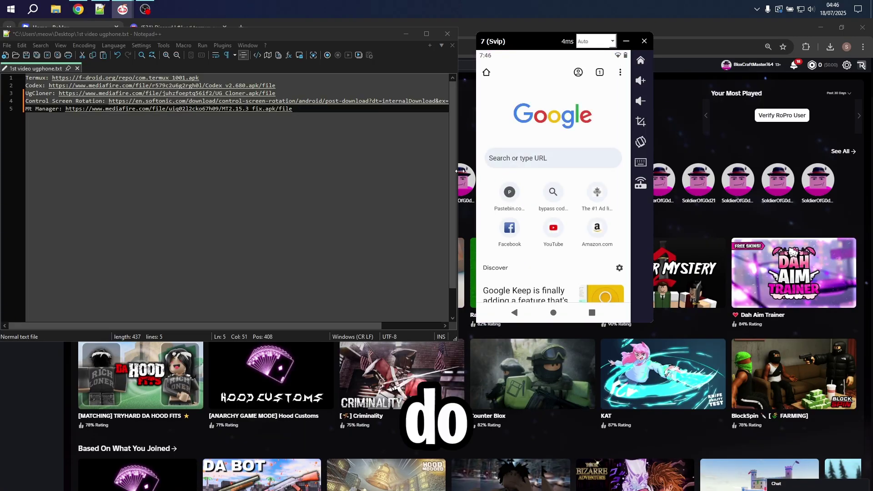
right_click(103, 81)
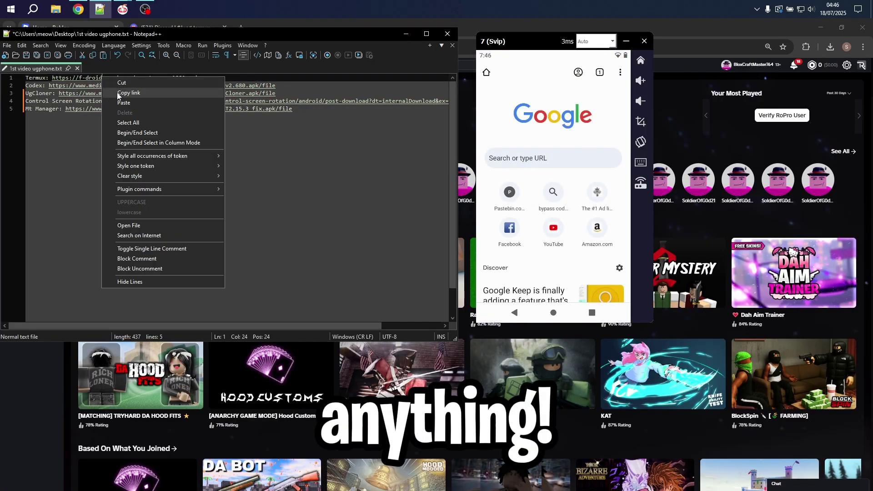
click(173, 95)
click(538, 158)
text(https://f-droid.org/repo/com.termux_1001.apk)
key(Return)
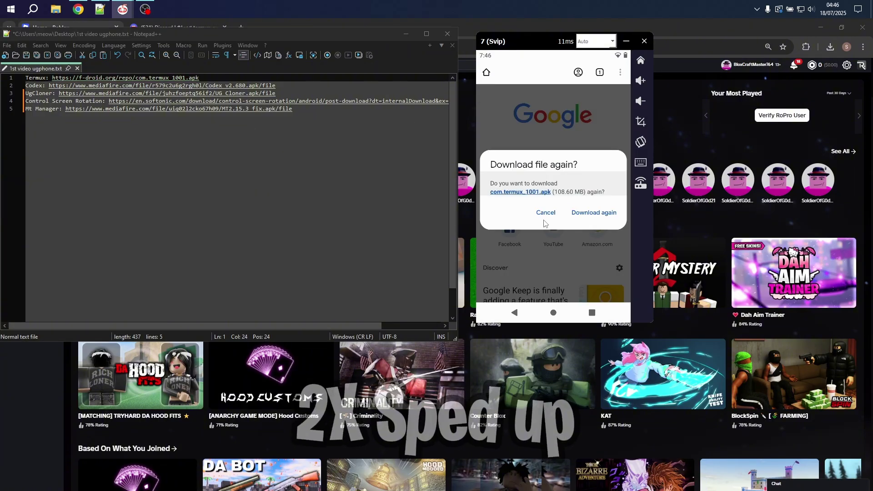
click(541, 214)
Download the Codex APK on the phone using the link copied from Notepad++.
right_click(156, 87)
click(175, 98)
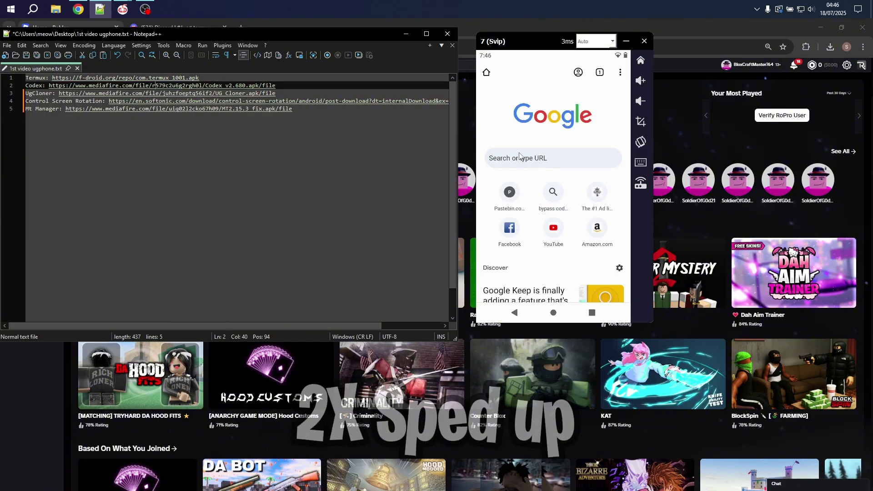
click(521, 157)
text(https://www.mediafire.com/file/r579c2u6g2rgh0l/Codex_v2.680.apk/file)
key(Return)
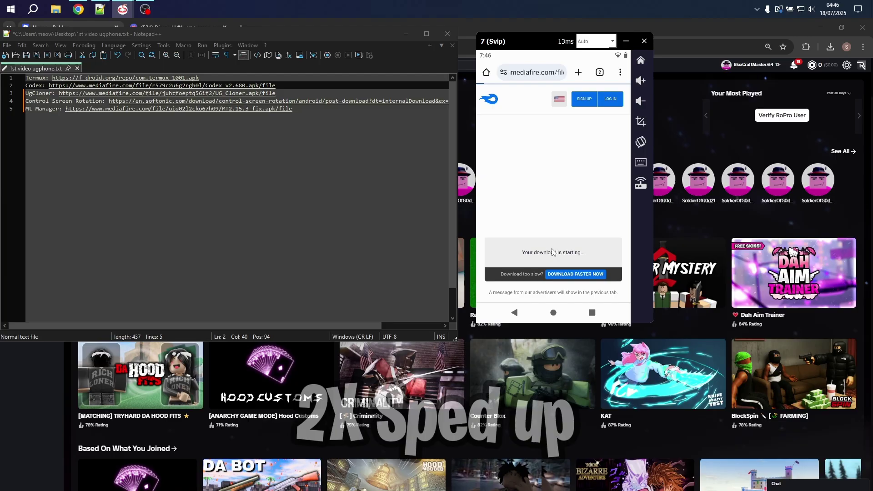
click(601, 216)
Download the UG_Cloner APK on the phone from its copied link.
right_click(115, 93)
click(132, 104)
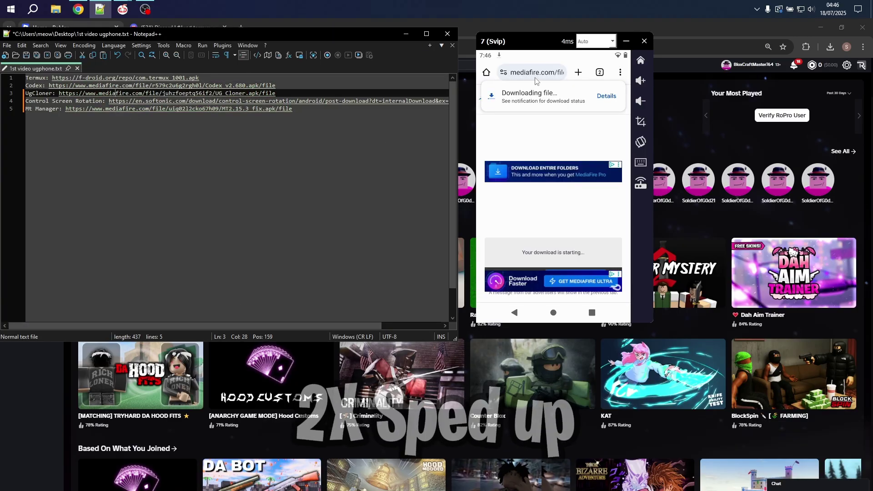
click(532, 73)
key(ctrl+v)
key(Return)
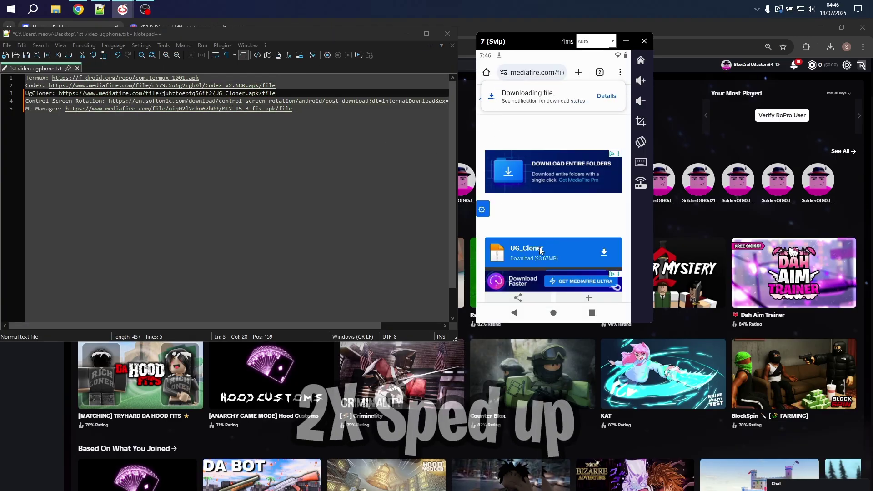
click(594, 212)
Download the Control Screen Rotation APK from its Softonic link.
right_click(175, 101)
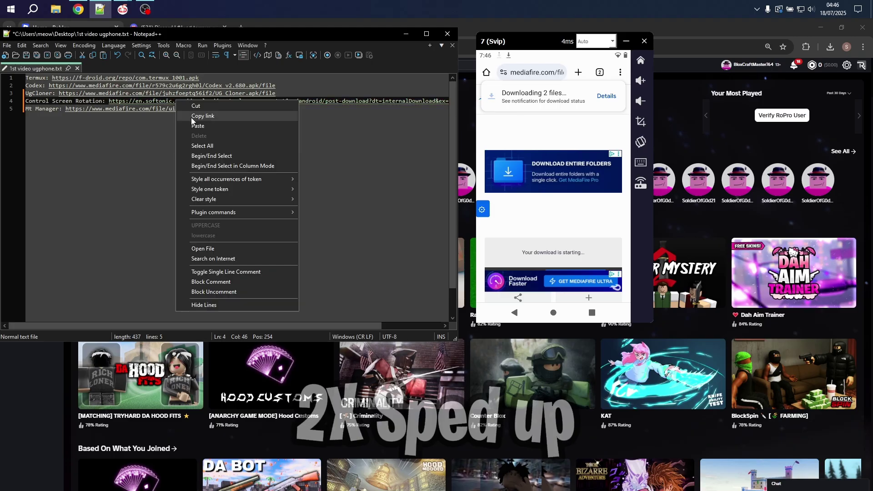
click(200, 112)
click(532, 73)
key(ctrl+v)
key(Return)
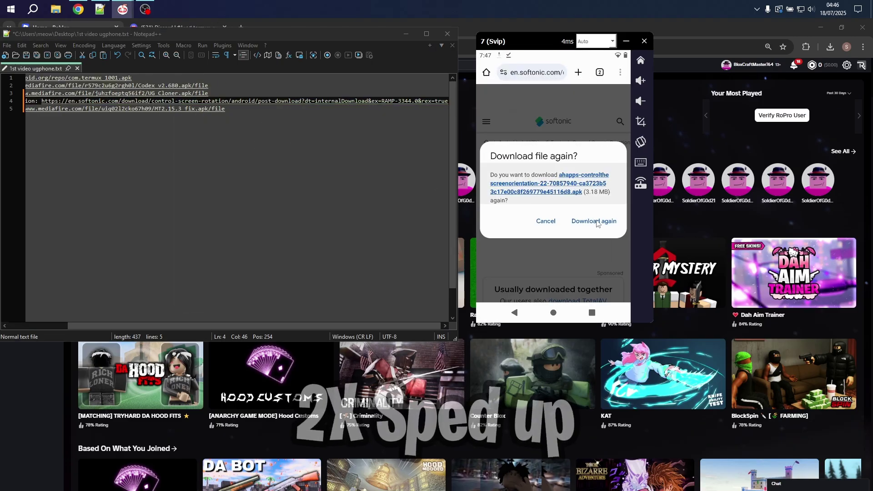
click(596, 221)
Download the MT2.15.3_fix MT Manager APK and show the phone's downloads list.
right_click(142, 109)
click(163, 123)
click(532, 73)
key(ctrl+v)
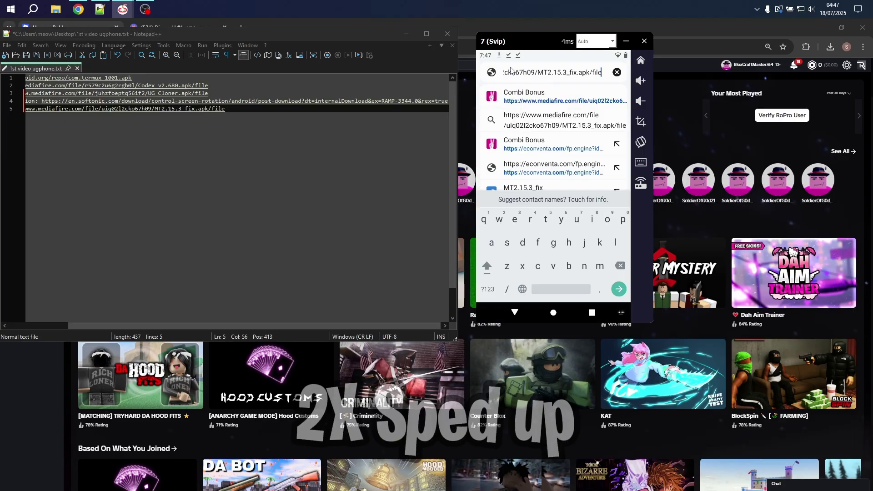
key(Return)
click(536, 252)
click(588, 212)
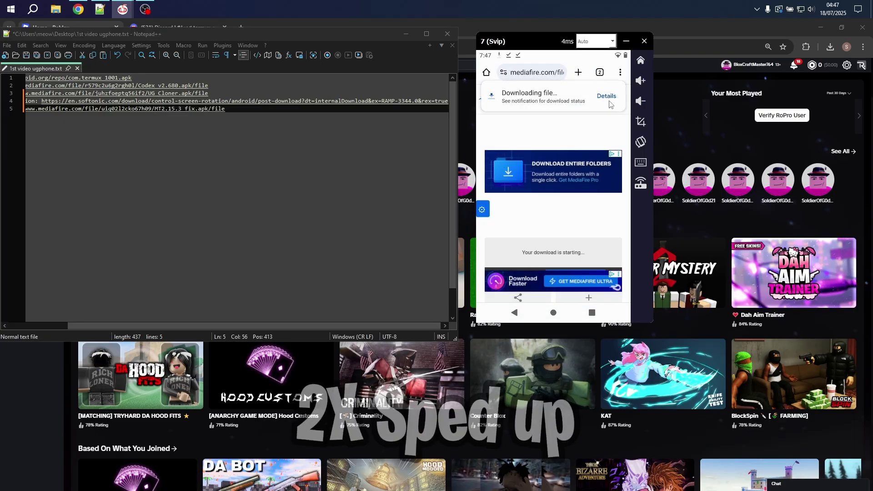
click(606, 93)
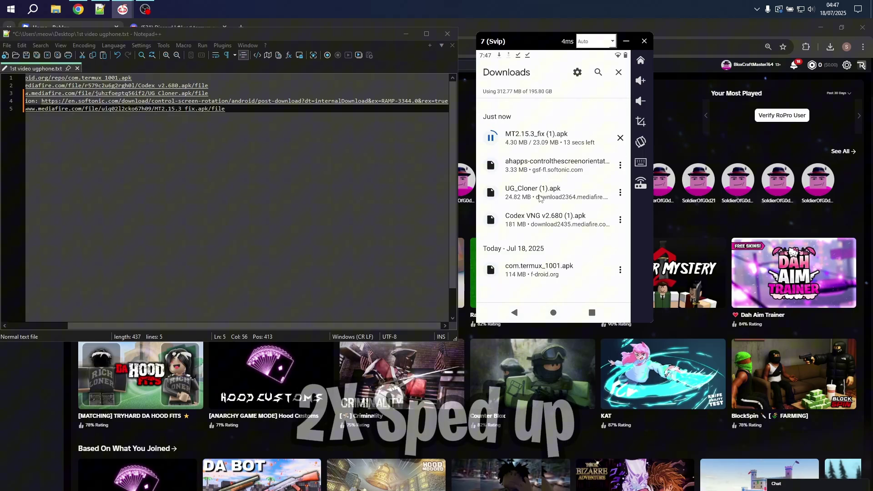
Install MT Manager and Control Screen Orientation from the downloaded APKs.
click(538, 150)
click(597, 205)
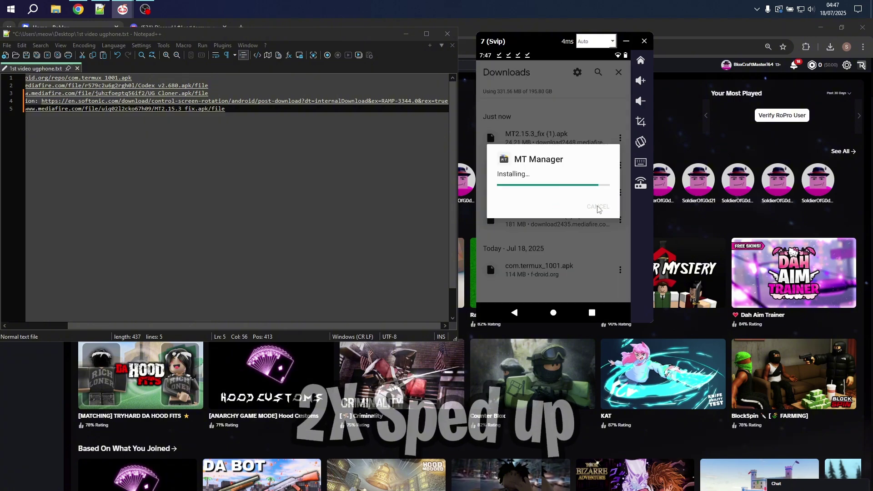
click(577, 207)
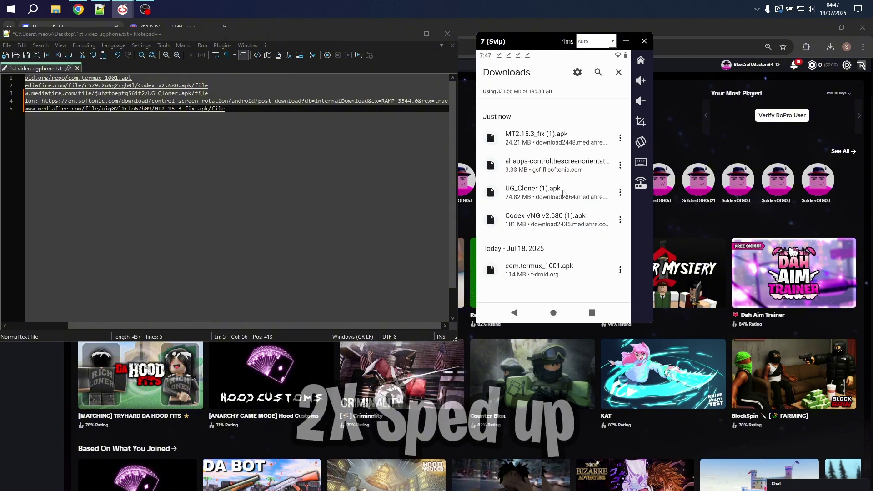
click(545, 168)
click(597, 207)
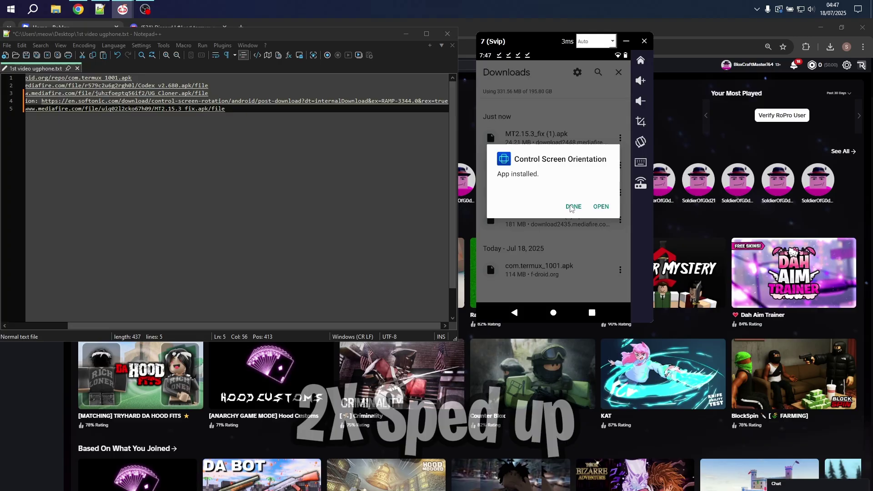
click(571, 207)
Install UG Cloner and Termux (com.termux_1001.apk), bypassing the Play Protect warnings.
click(548, 195)
click(599, 207)
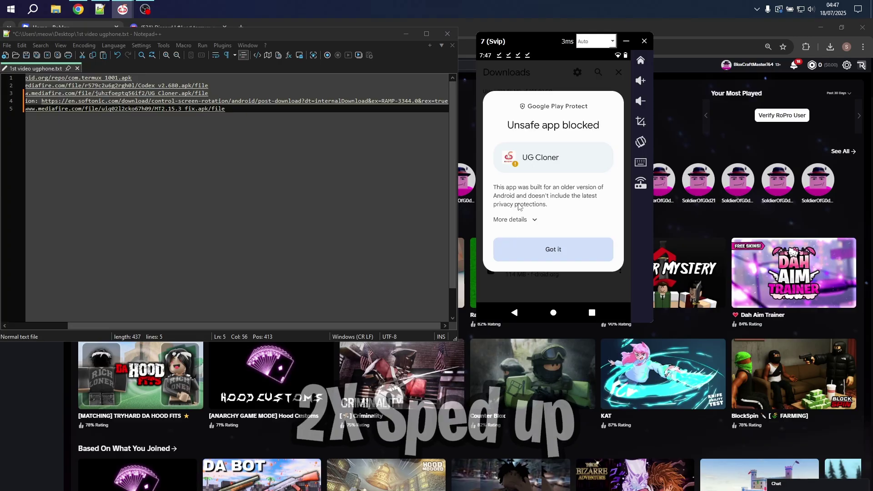
click(512, 221)
click(513, 235)
click(572, 207)
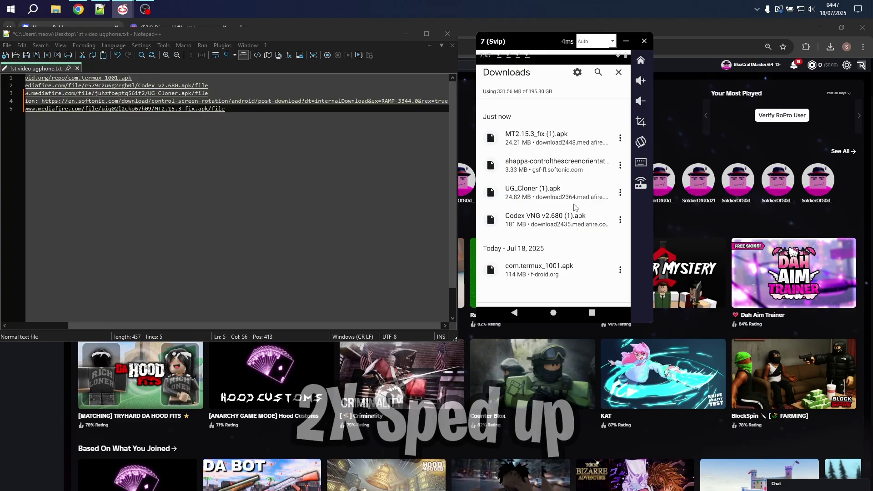
click(534, 273)
click(598, 207)
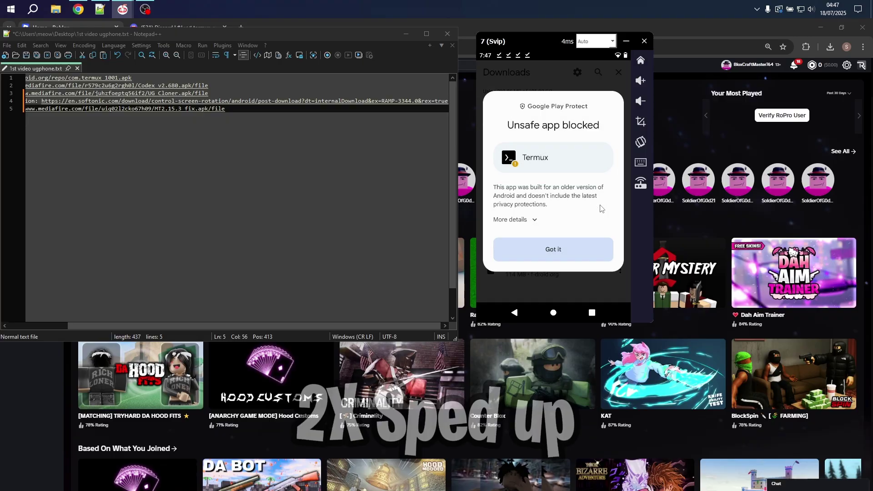
click(510, 220)
click(512, 235)
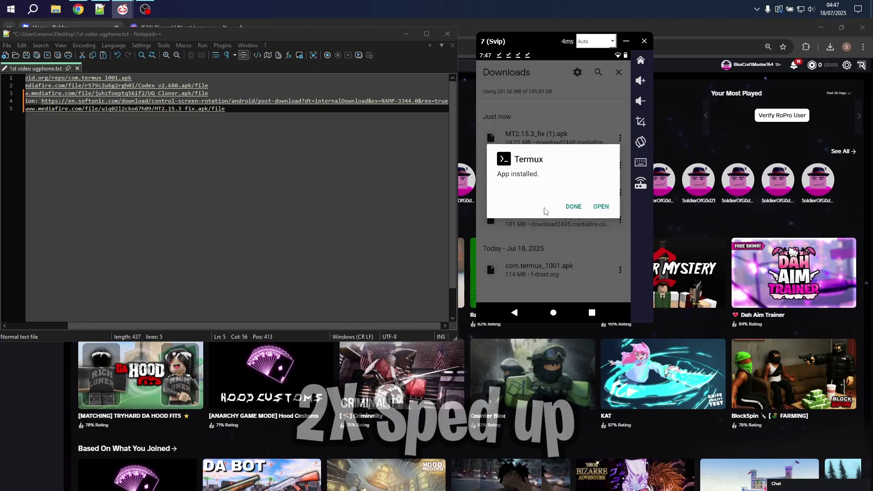
click(573, 207)
Open Control Screen Orientation, lock the phone to portrait, and return to the home screen.
click(618, 72)
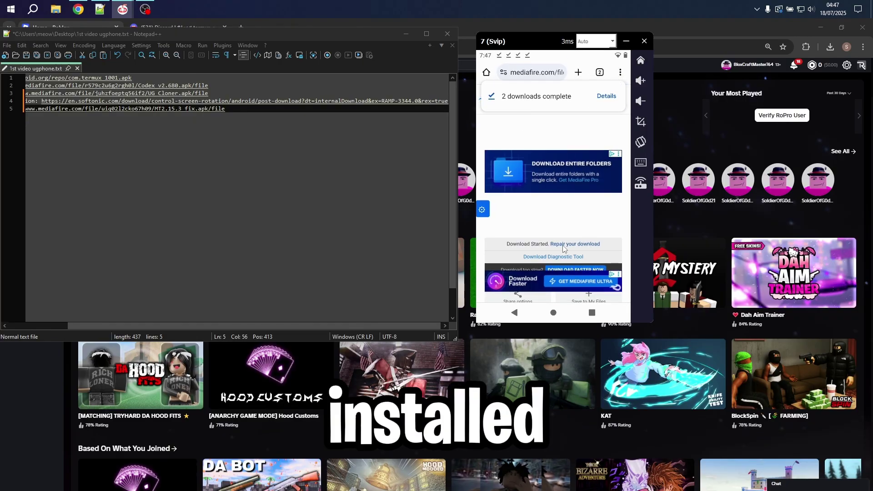
click(592, 312)
click(607, 77)
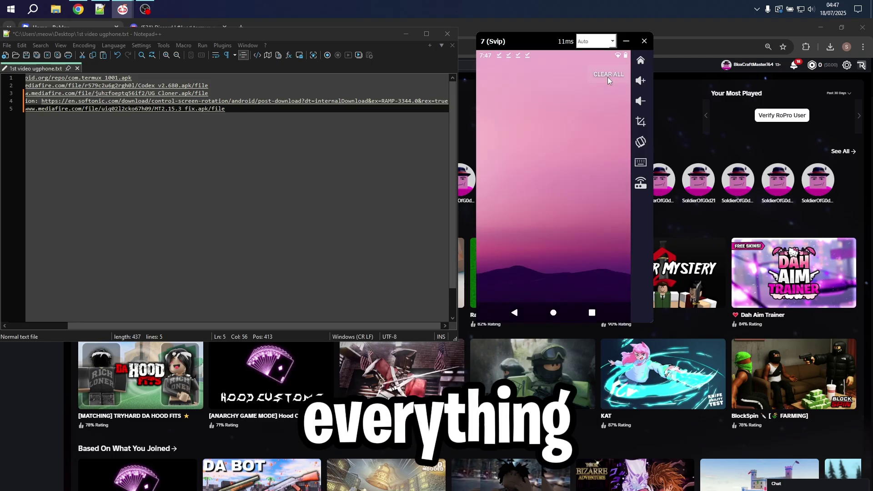
click(563, 267)
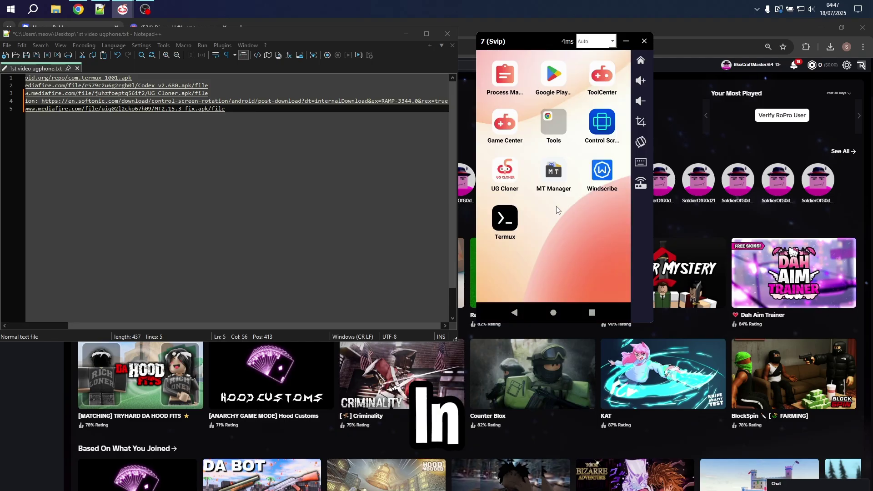
click(601, 122)
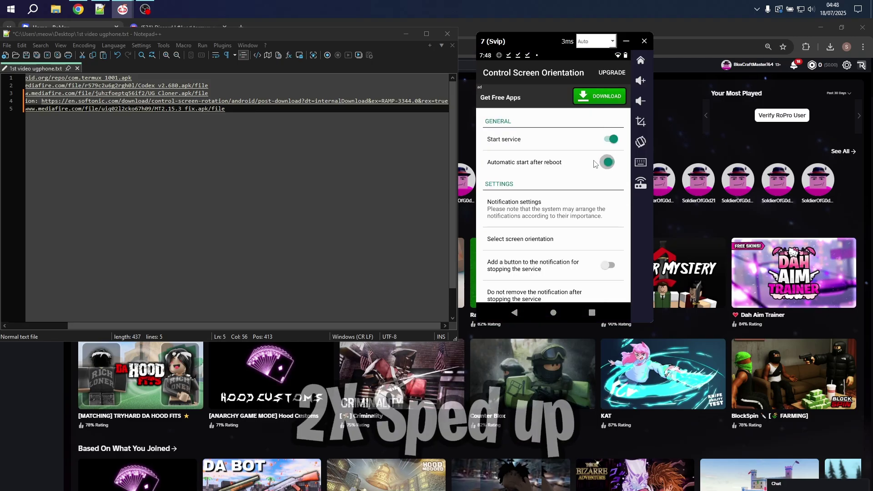
drag(553, 56, 553, 191)
click(553, 150)
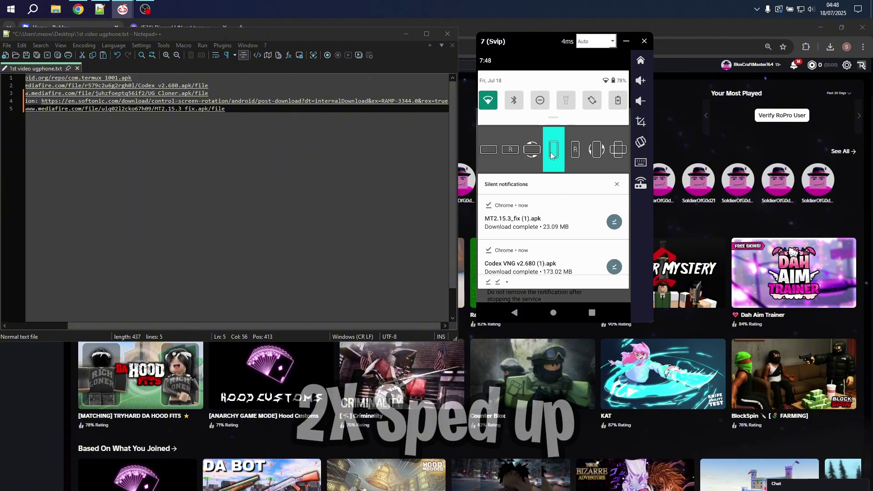
click(592, 313)
click(641, 60)
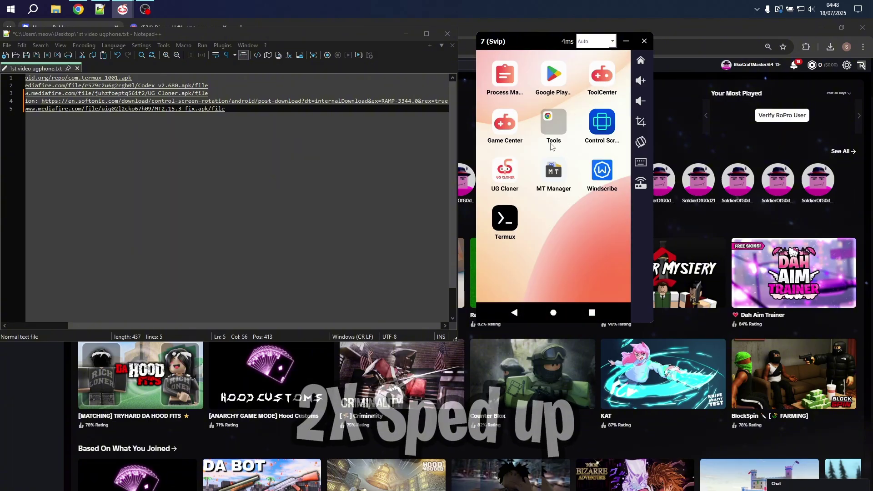
Launch MT Manager, accept the user agreement and skip the new-version changelog.
click(553, 175)
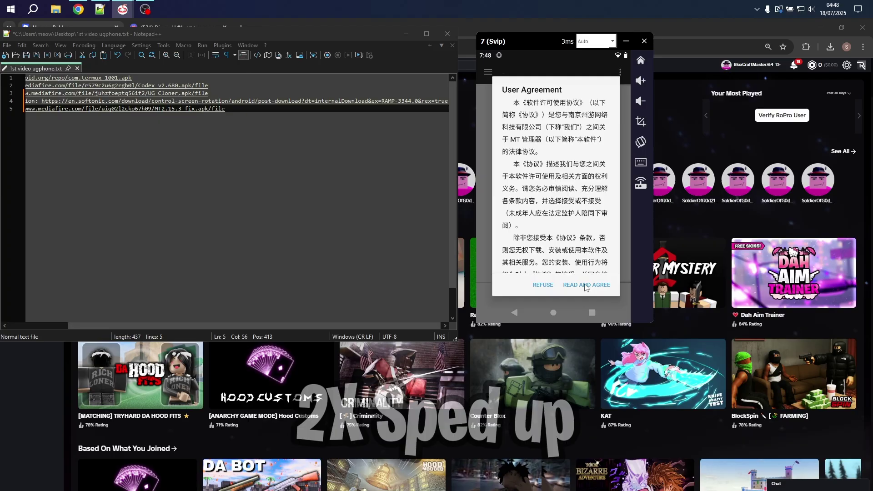
click(582, 281)
click(563, 298)
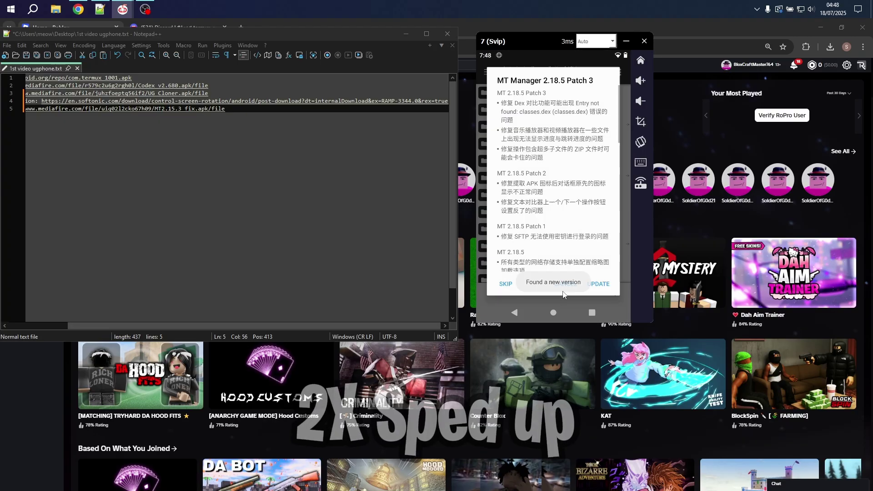
click(509, 286)
Log in with the account username and password, then open the Download folder.
click(488, 73)
click(490, 77)
click(517, 112)
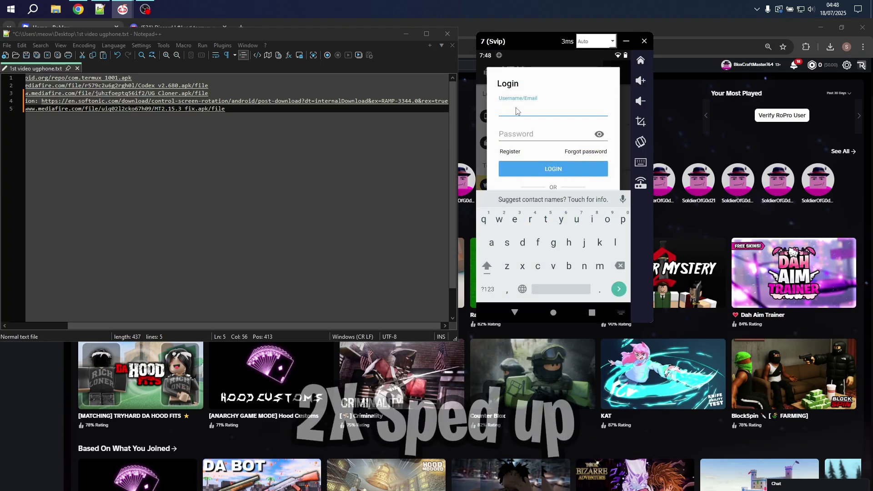
click(517, 135)
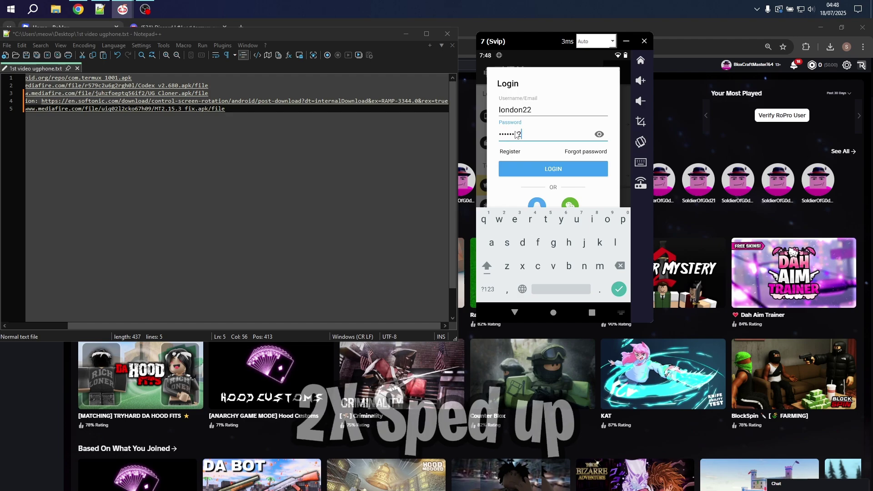
click(600, 135)
click(554, 168)
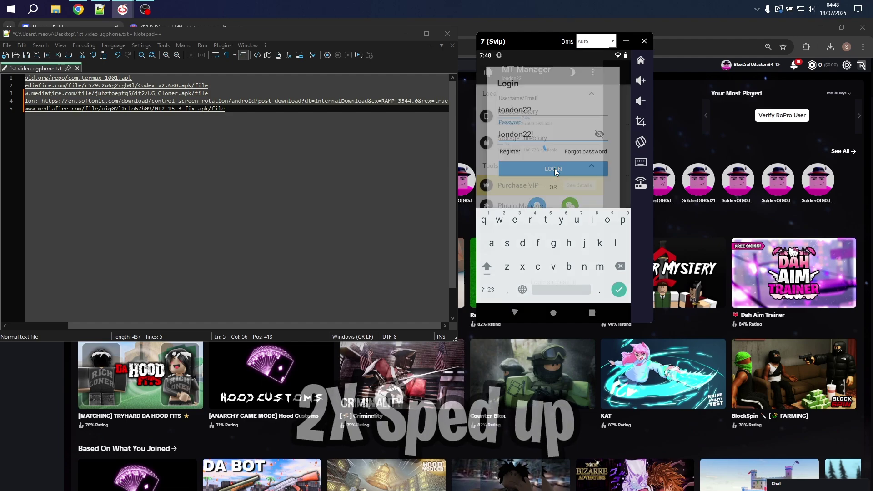
click(614, 198)
click(503, 178)
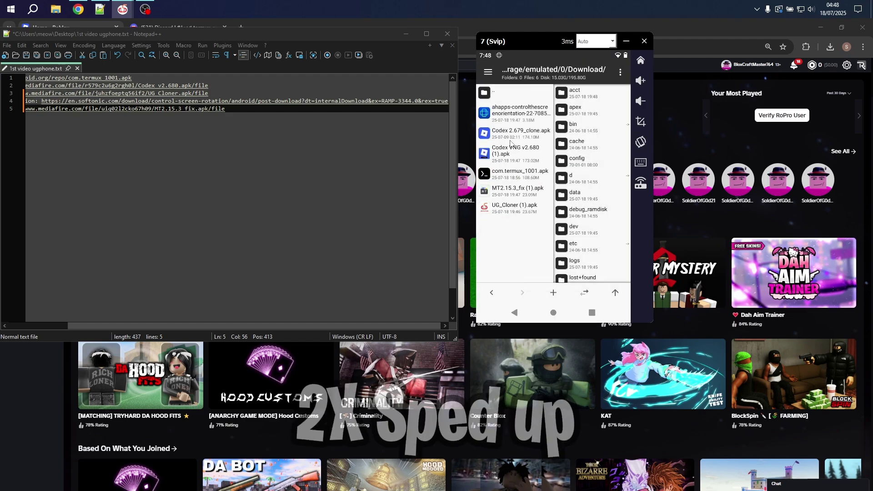
Clone the Roblox APK with package name com.roblox.cliena and AUTO SIGN enabled.
click(523, 135)
click(510, 223)
click(517, 102)
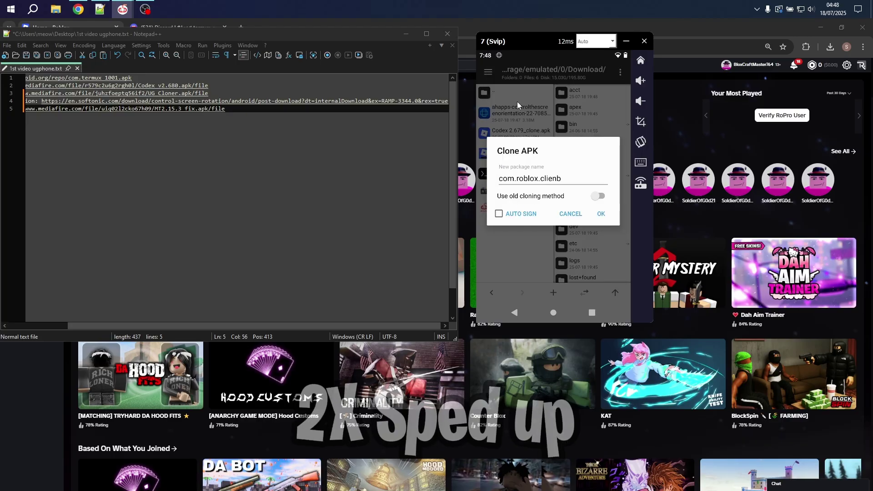
click(570, 182)
click(513, 162)
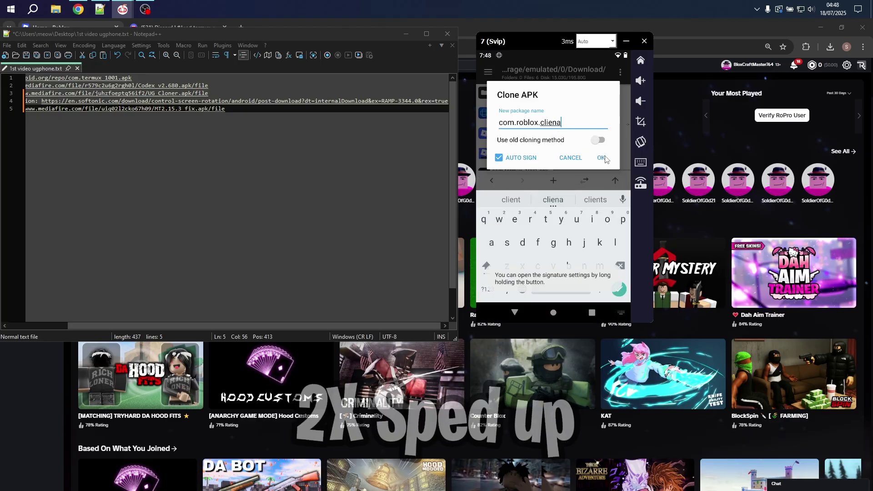
click(606, 157)
Install the cloned Roblox APK and return to the phone home screen.
click(520, 133)
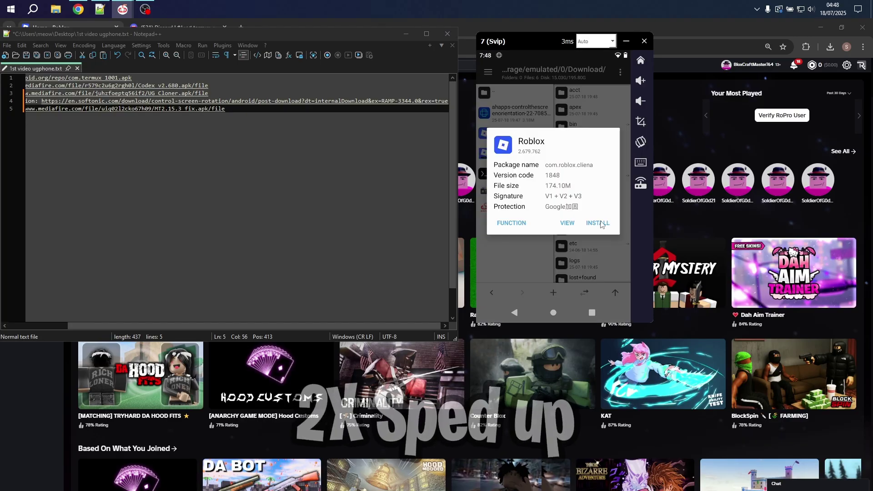
click(600, 223)
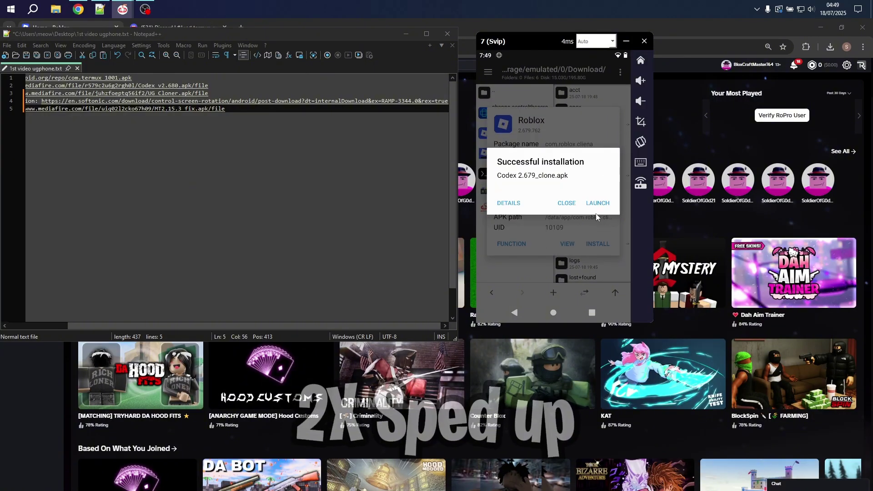
click(564, 204)
click(553, 312)
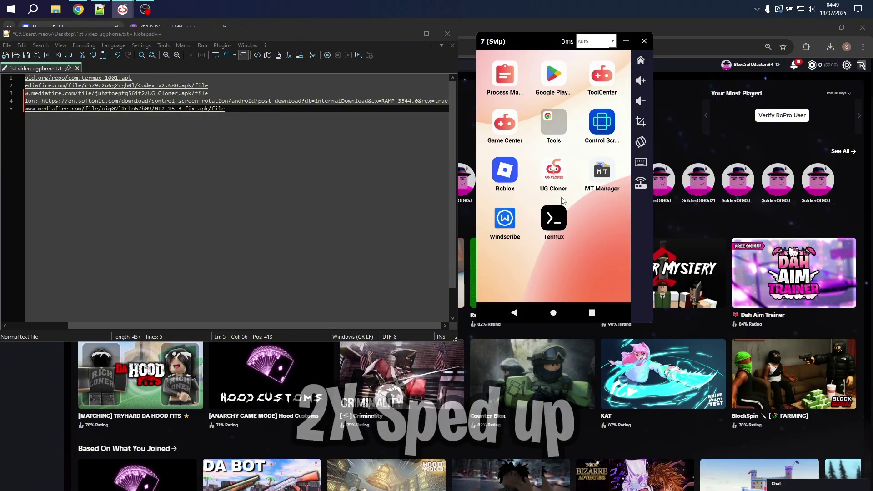
In UG Cloner, set Roblox to batch cloning numbers 1 to 2, appending each clone number to its name.
click(554, 171)
click(607, 289)
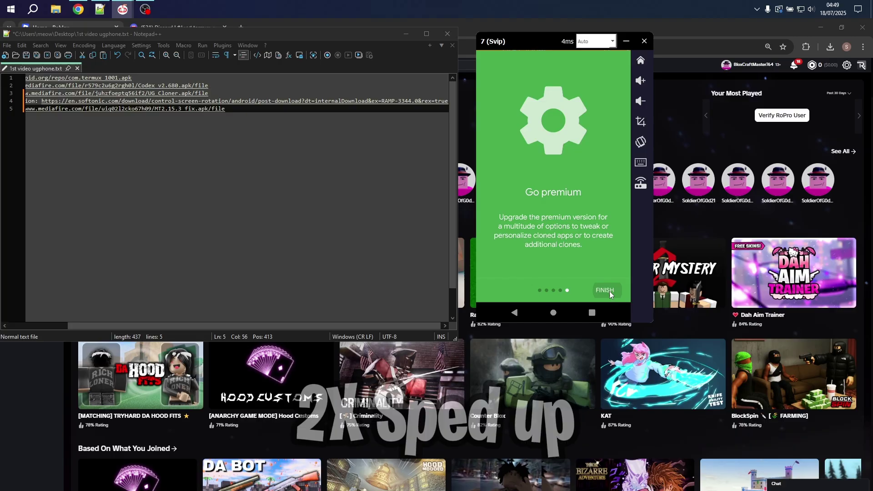
click(609, 291)
click(519, 141)
click(552, 184)
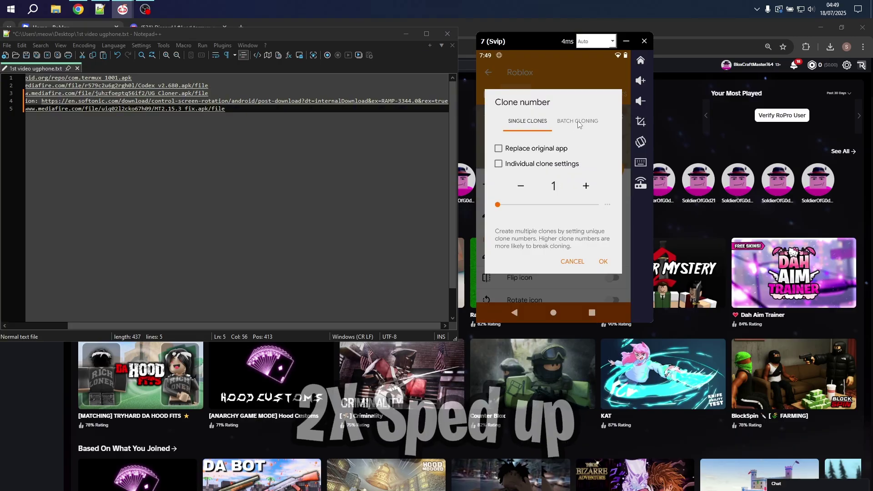
click(577, 111)
click(587, 159)
click(544, 164)
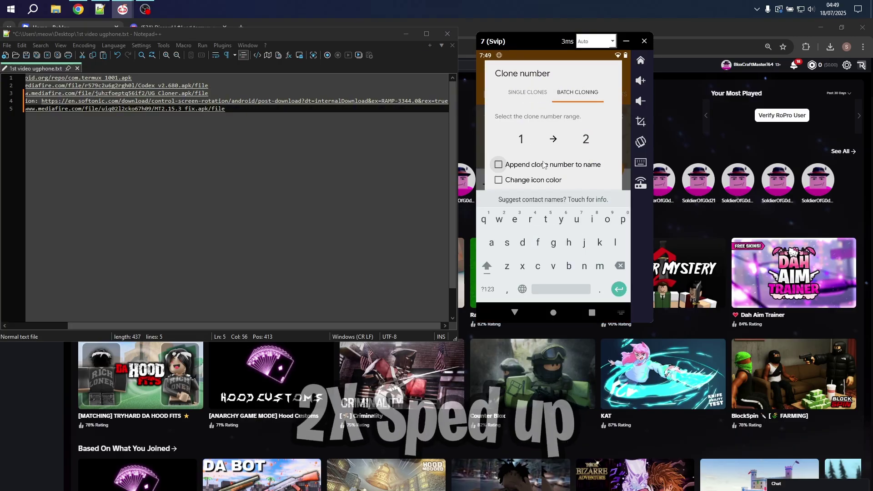
click(514, 312)
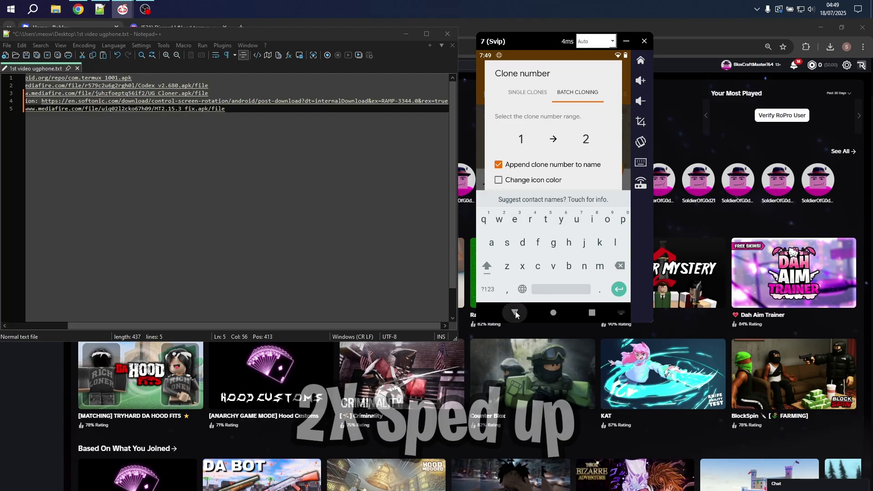
click(609, 267)
Enable floating app mode in the Roblox clone's Display options.
scroll(561, 201, down, 5)
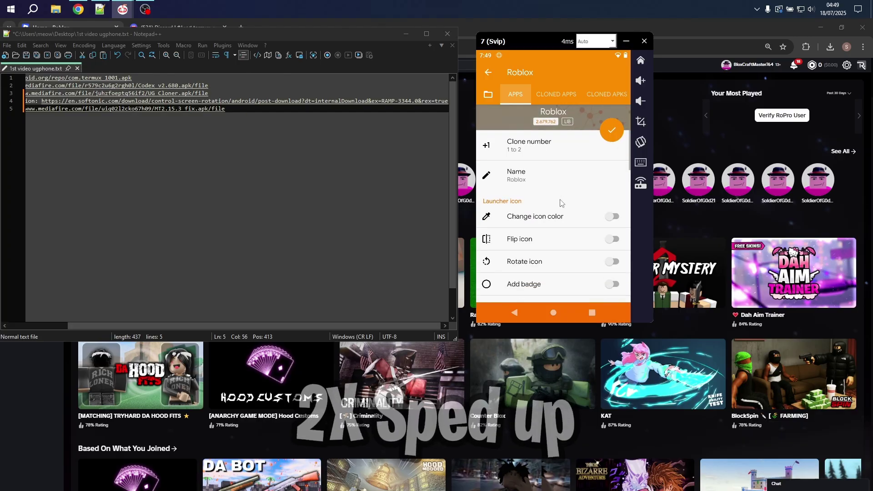
click(536, 239)
scroll(536, 240, down, 5)
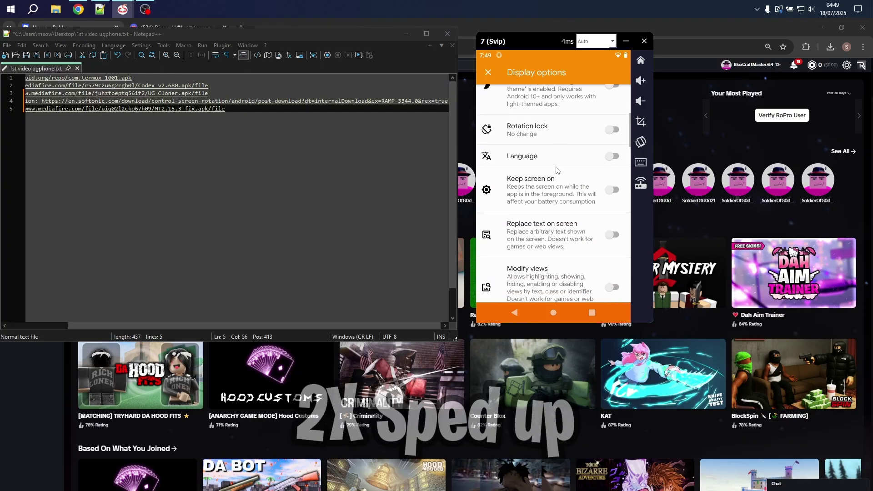
click(545, 199)
click(503, 112)
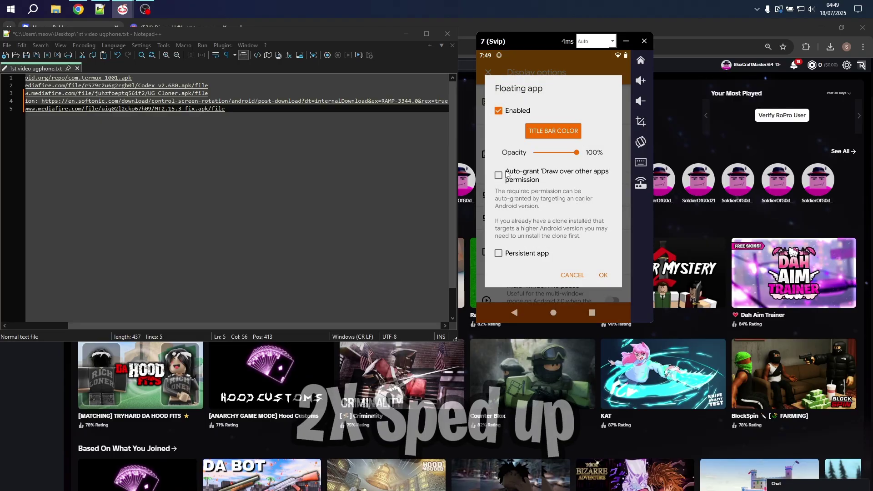
click(603, 276)
click(489, 73)
In Storage options, enable redirecting external storage and clearing the cache whenever the app exits.
scroll(502, 188, down, 3)
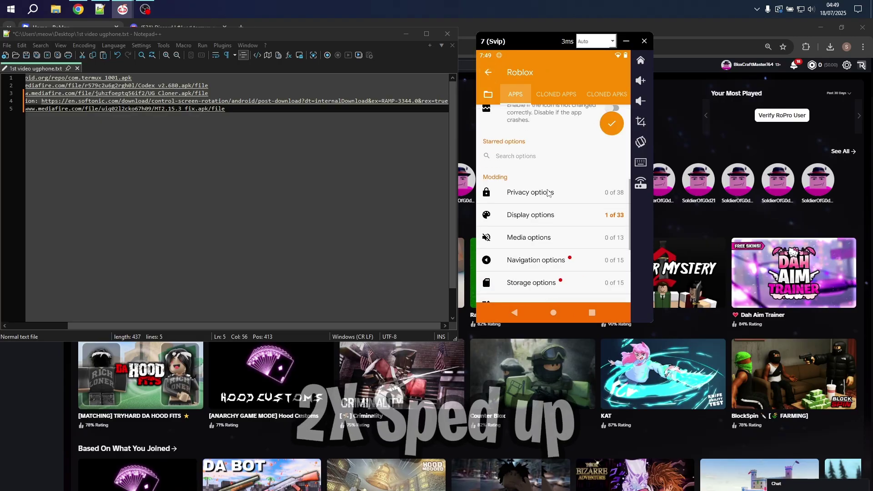
click(545, 178)
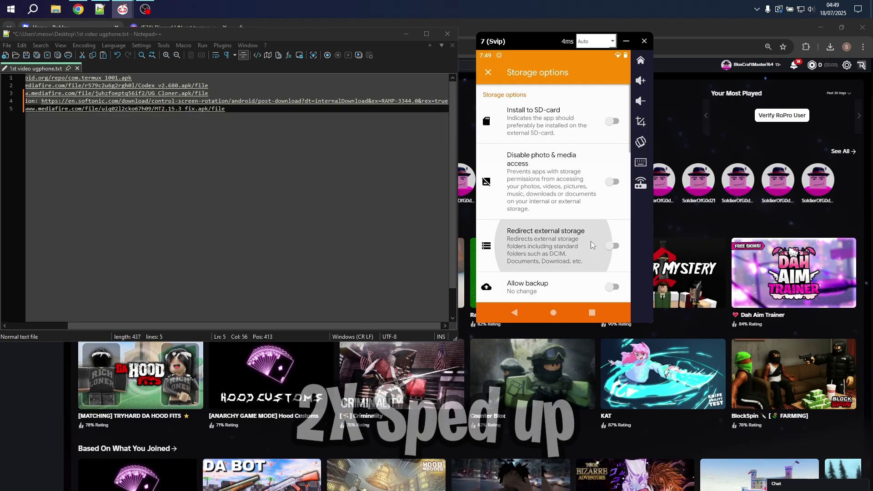
click(590, 241)
click(498, 162)
click(604, 223)
scroll(559, 150, down, 8)
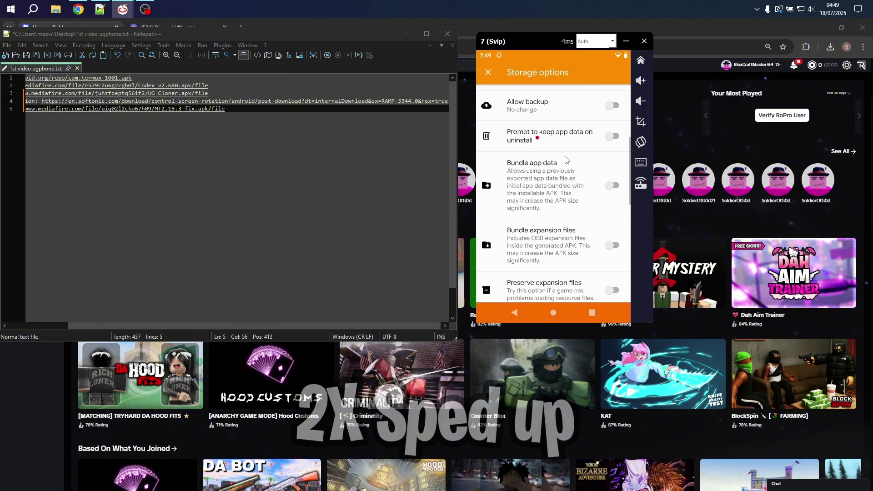
click(612, 221)
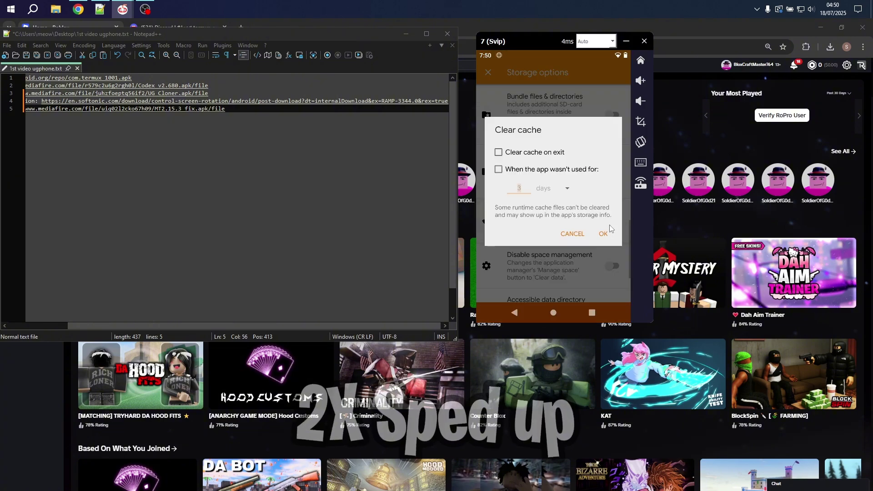
click(498, 152)
click(603, 233)
click(489, 78)
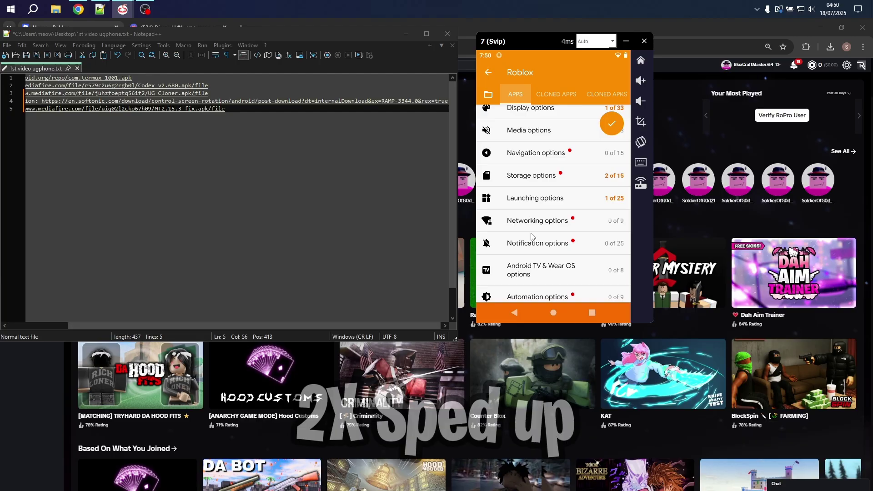
Turn on Skip native libraries, Increase compatibility and Ignore crashes, then start cloning Roblox.
scroll(536, 212, down, 2)
click(529, 293)
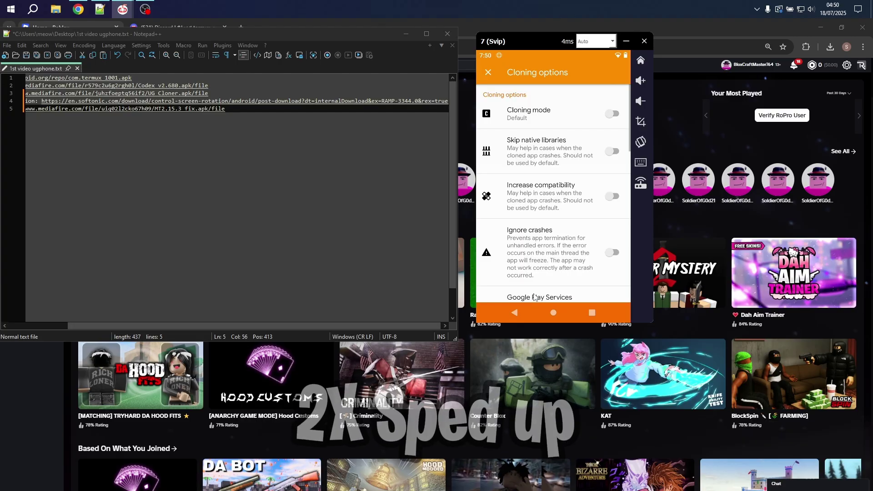
click(612, 152)
click(612, 196)
click(607, 245)
click(612, 253)
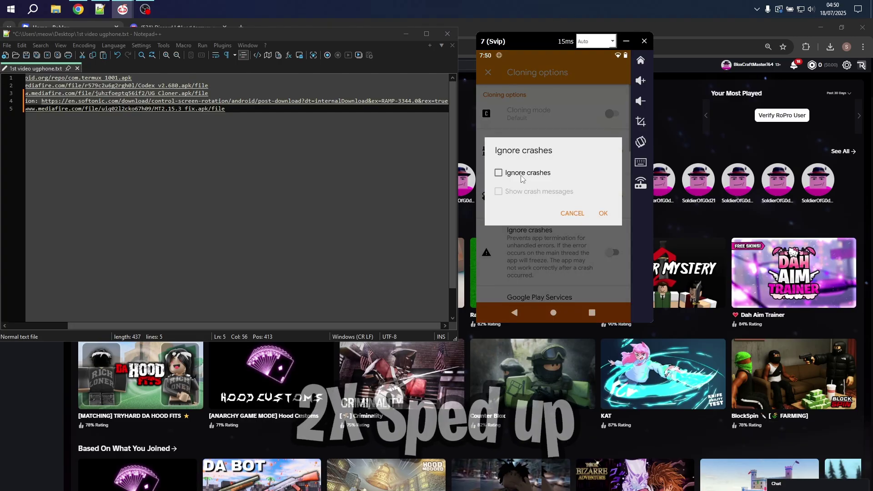
click(521, 177)
click(603, 213)
click(488, 72)
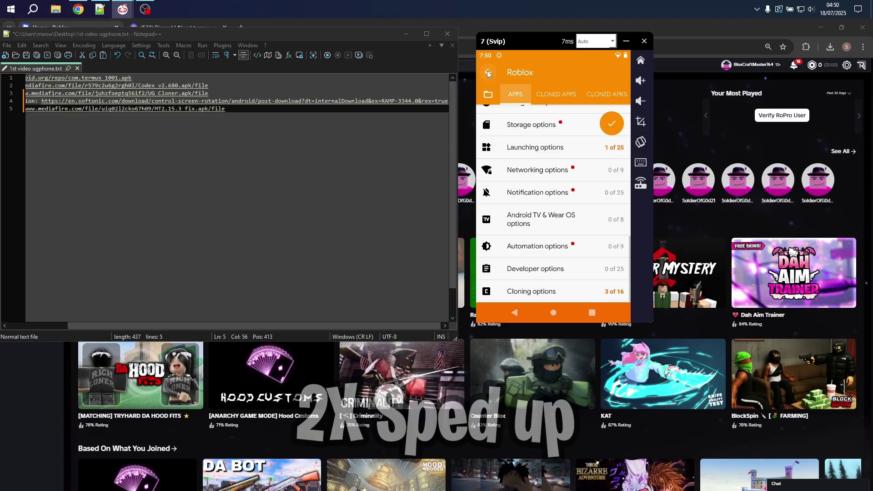
click(611, 124)
click(603, 290)
Nudge the phone window right while Roblox cloning runs until the App cloned dialog appears.
mouse_move(521, 39)
mouse_down()
mouse_move(530, 31)
mouse_move(535, 41)
mouse_up()
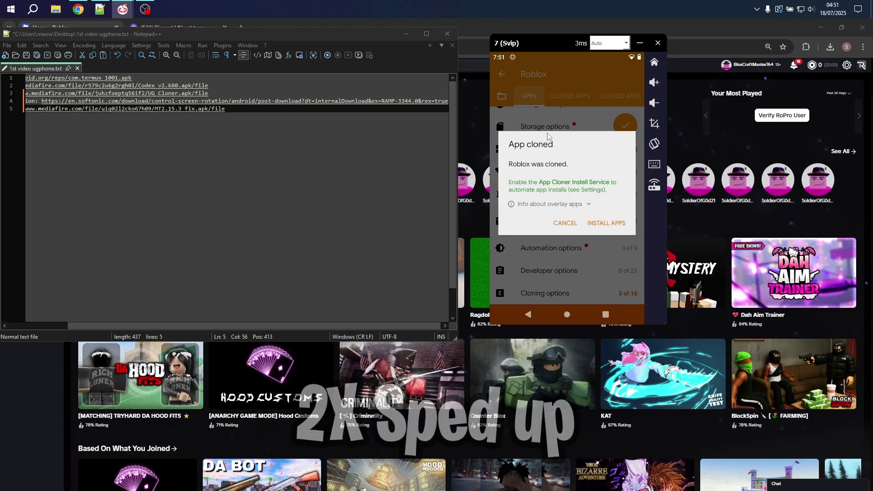
Allow installs from unknown sources and install Roblox 1 despite the Play Protect warning.
click(613, 223)
click(611, 207)
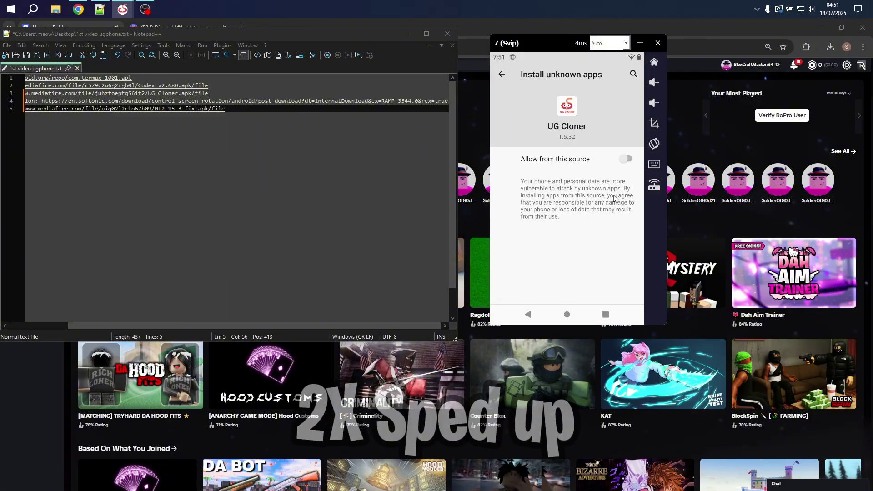
click(508, 80)
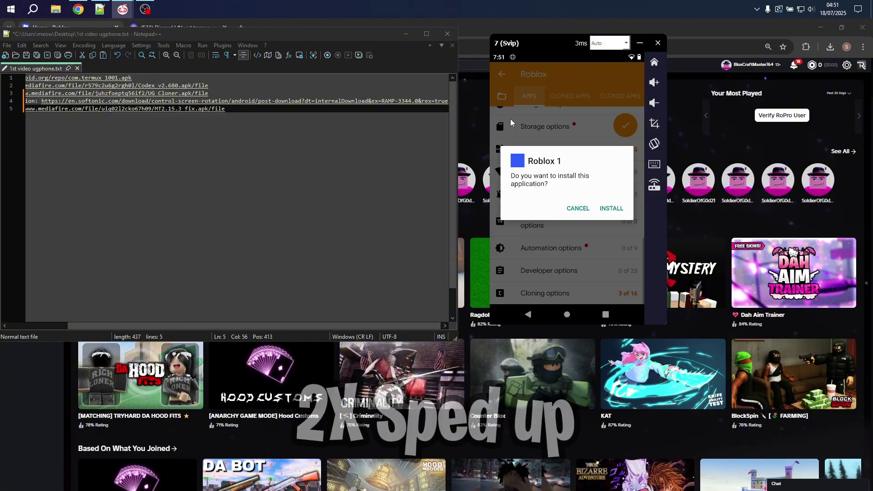
click(611, 210)
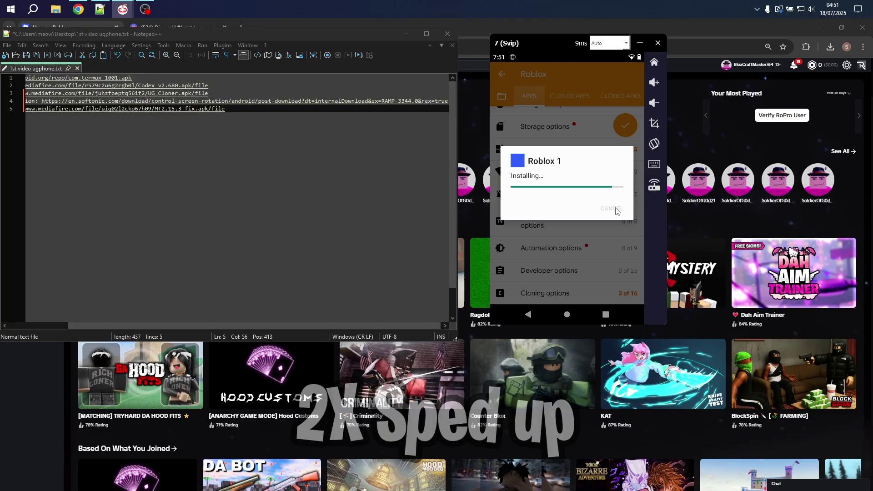
click(542, 222)
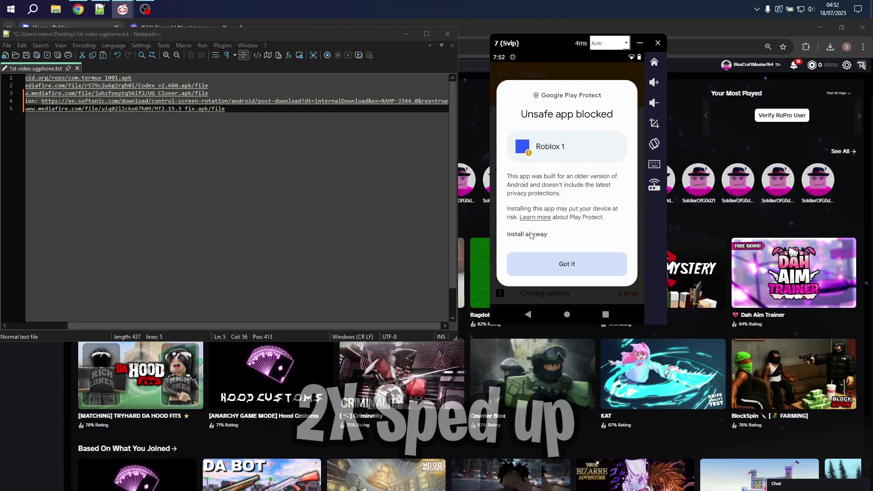
click(530, 231)
Install Roblox 2 despite the Play Protect warning, then launch Roblox 1.
click(613, 210)
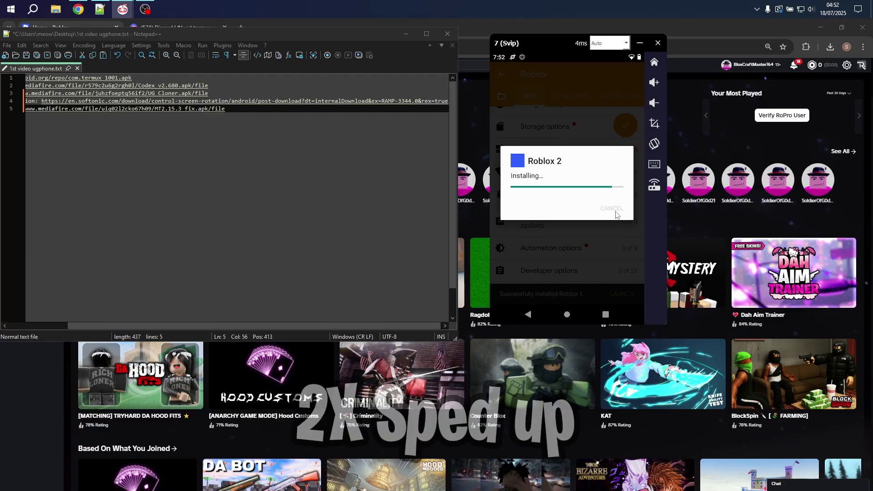
click(532, 222)
click(523, 233)
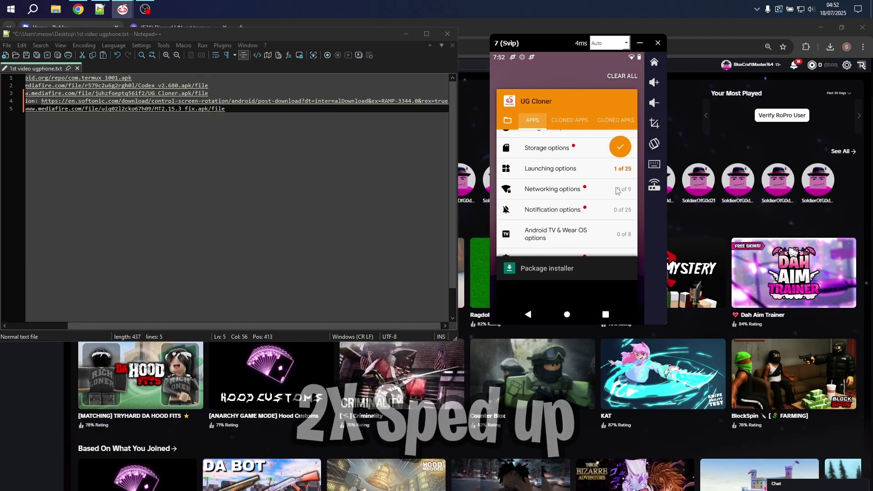
click(567, 172)
Dismiss the older-Android warnings and launch Roblox 2, stacking its window below Roblox 1.
click(610, 209)
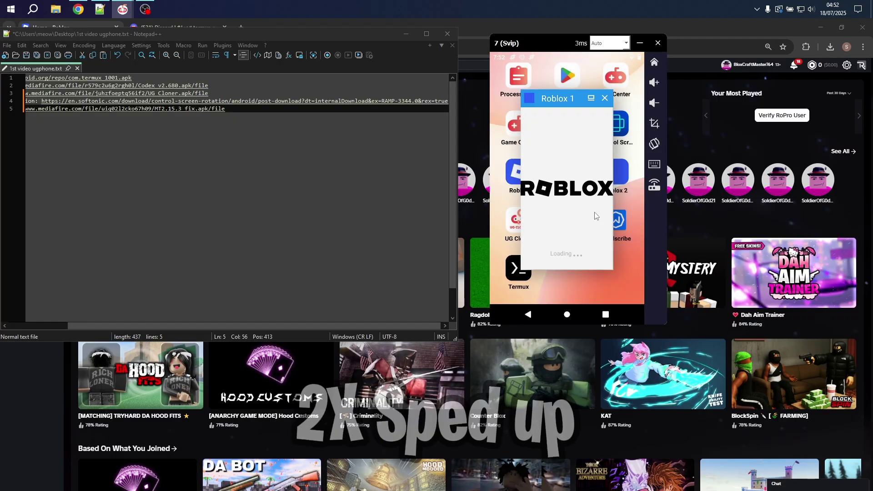
drag(555, 98, 531, 77)
click(618, 172)
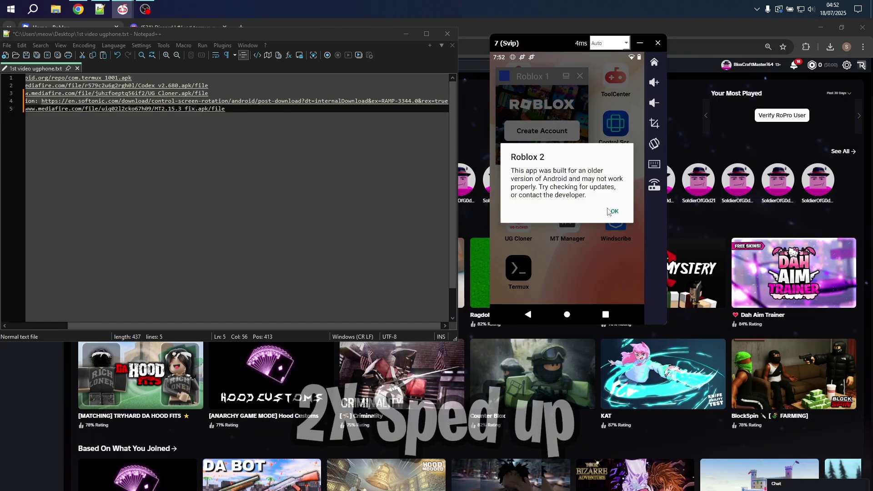
click(613, 210)
drag(567, 101, 554, 189)
Sign Roblox 1 into the first account with its username and password.
click(566, 76)
click(570, 254)
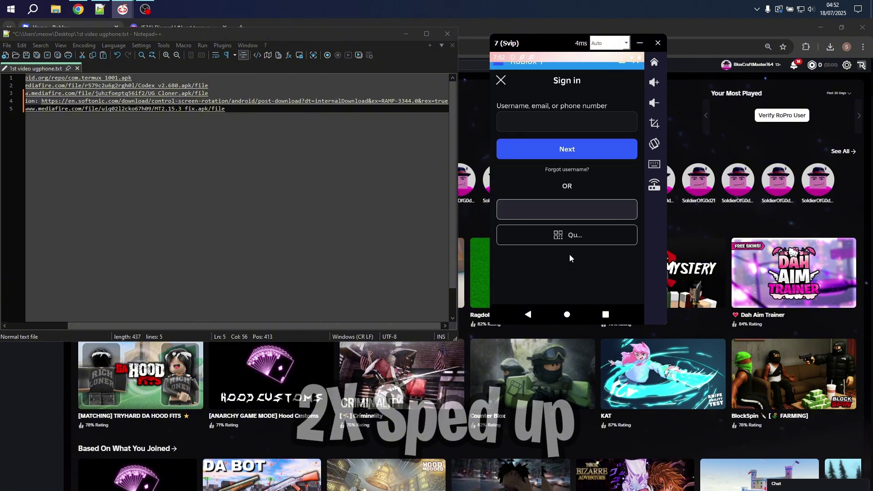
click(566, 136)
click(567, 124)
text(blo)
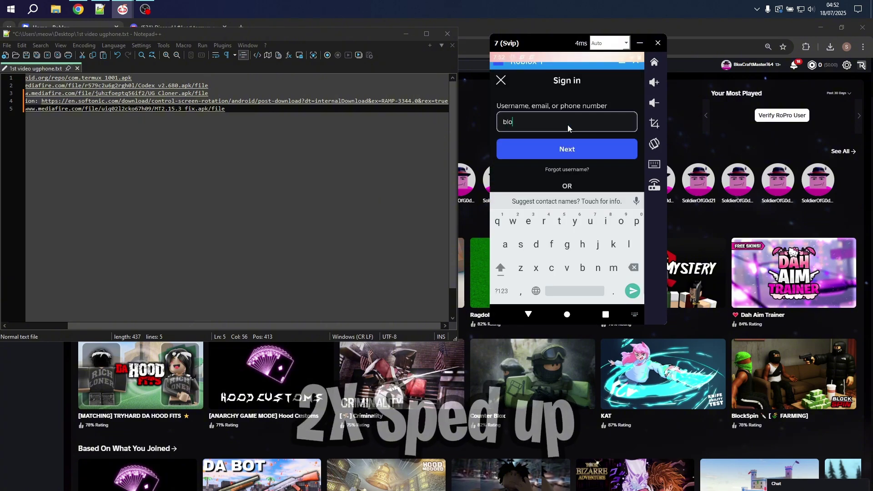
text(xcraftmaster764)
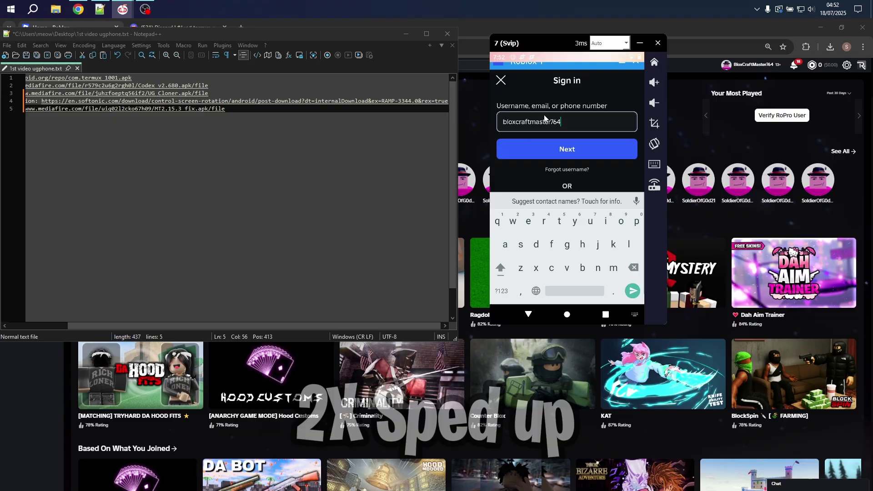
click(564, 149)
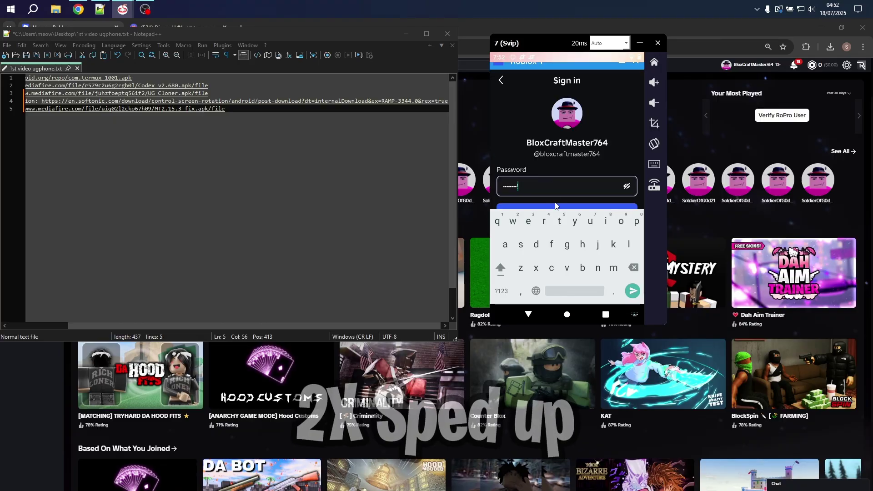
click(556, 209)
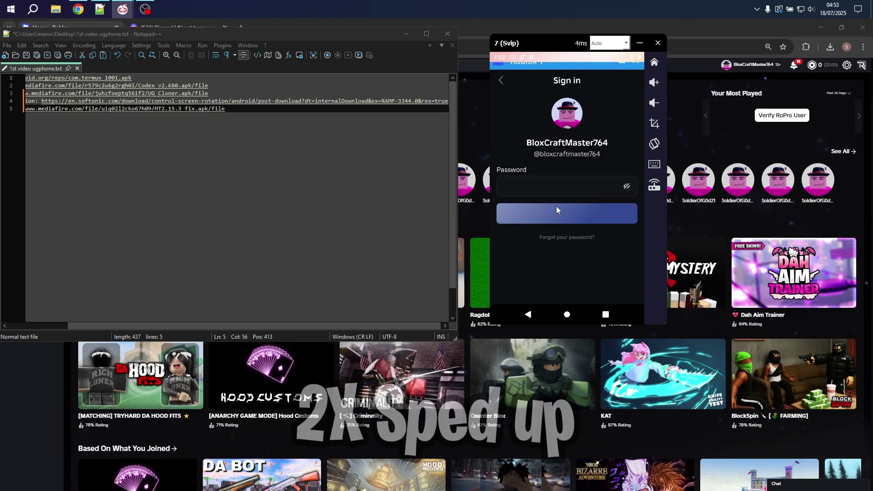
click(567, 314)
Sign Roblox 2 into the second account with its username and password.
click(567, 210)
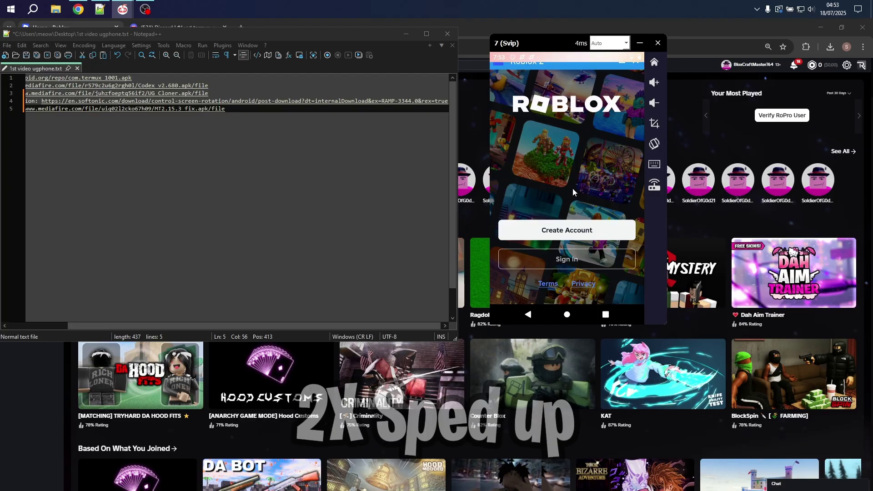
click(570, 257)
click(572, 121)
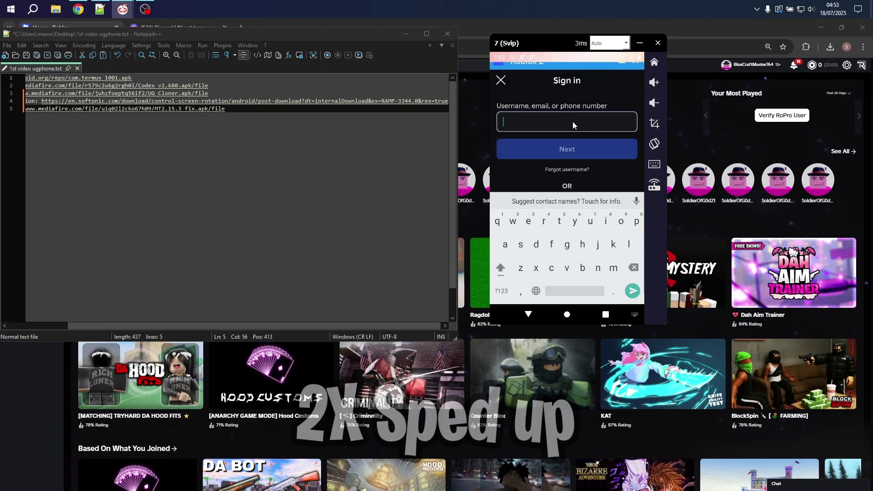
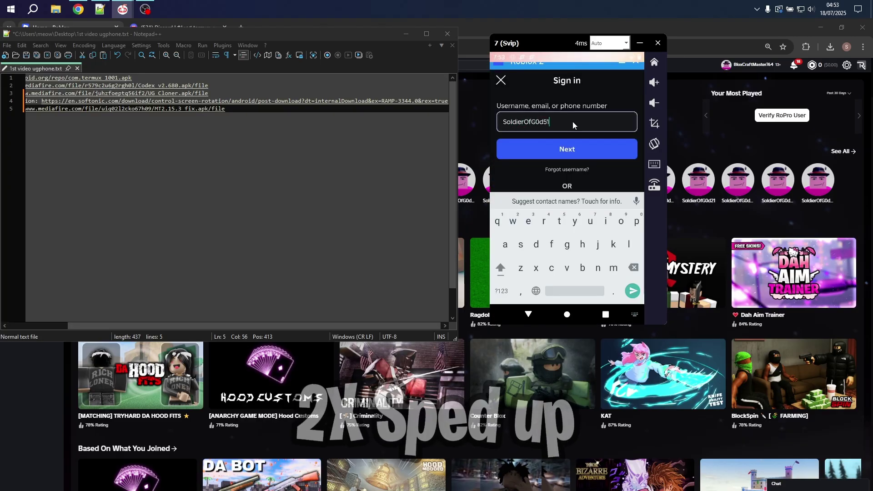
key(Return)
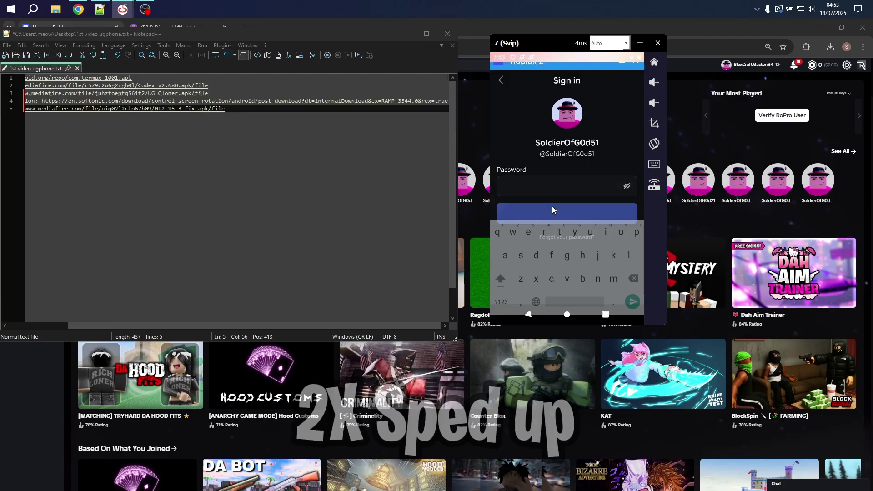
click(553, 209)
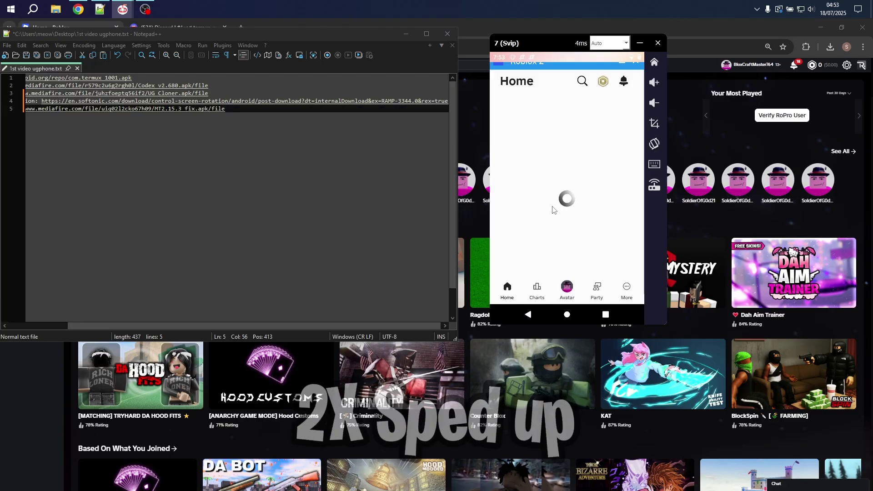
Close both Roblox floating windows and open Termux.
click(655, 61)
click(583, 78)
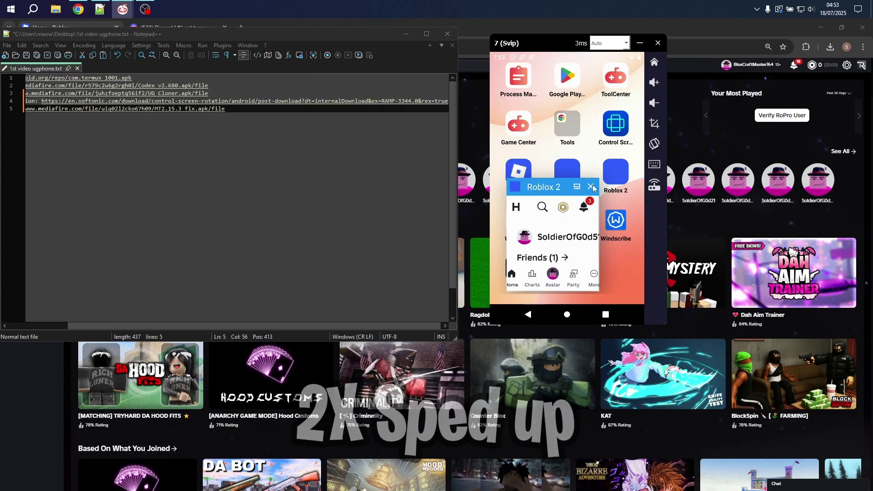
click(591, 186)
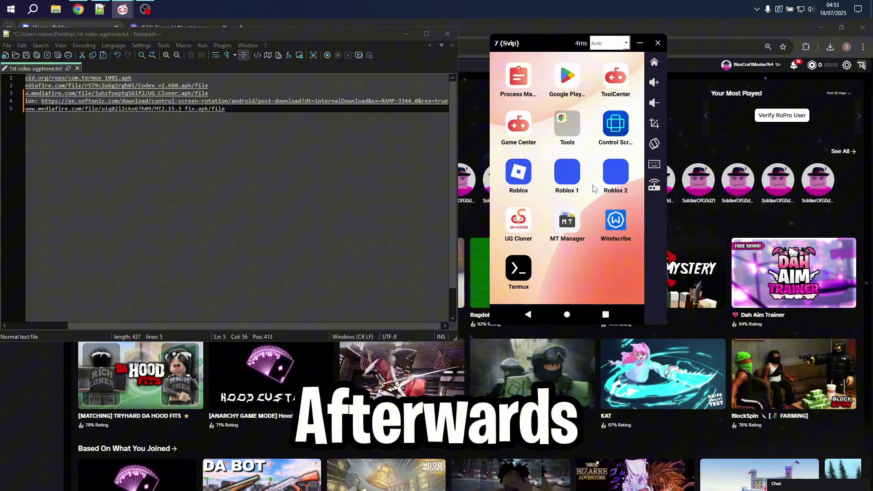
click(521, 265)
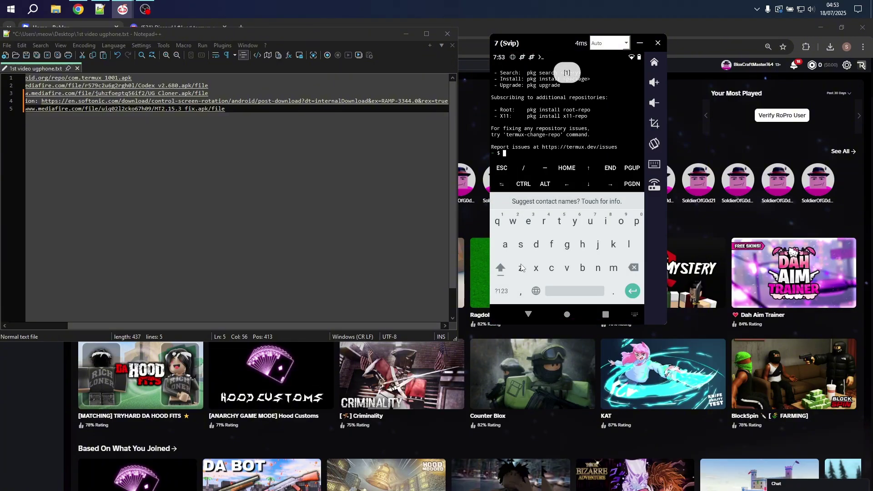
Close Discord's invite dialog and select the pkg update setup command in the Reconnect V5 guide.
click(406, 33)
click(168, 28)
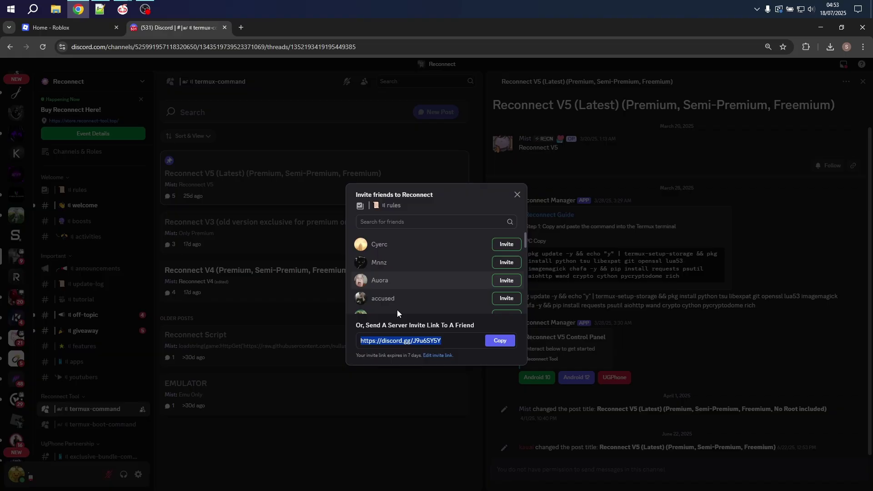
drag(403, 341, 421, 340)
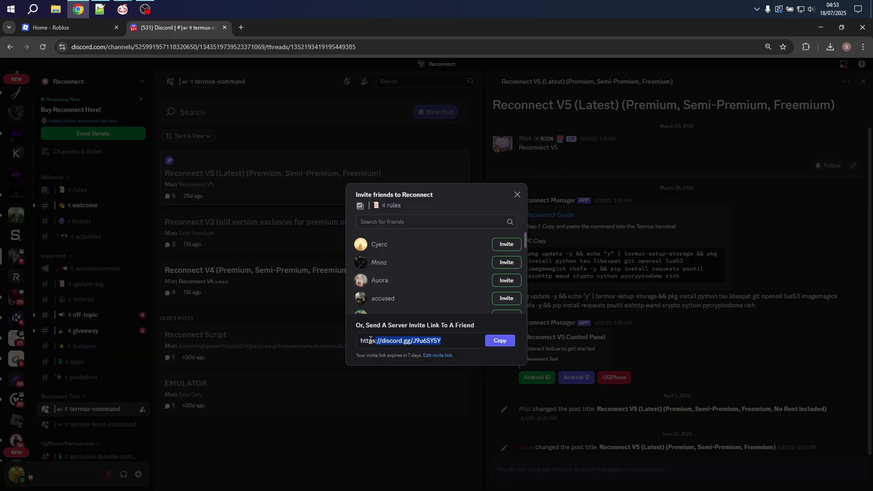
click(517, 195)
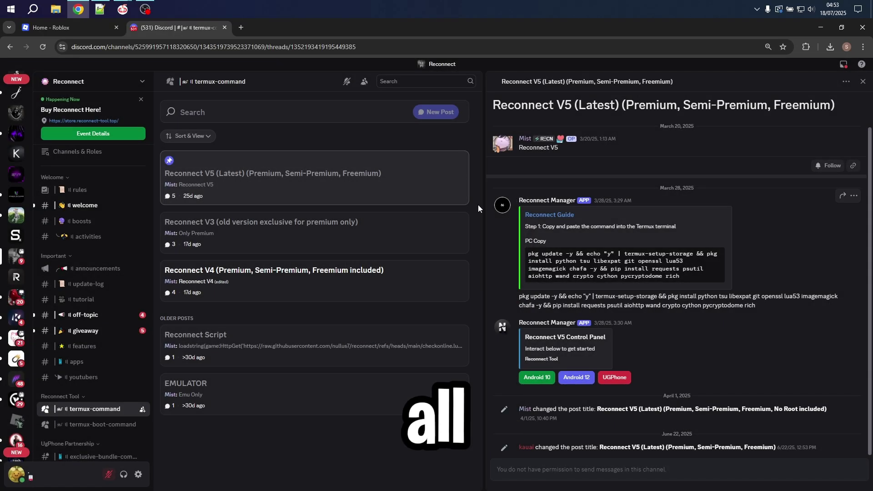
mouse_move(77, 411)
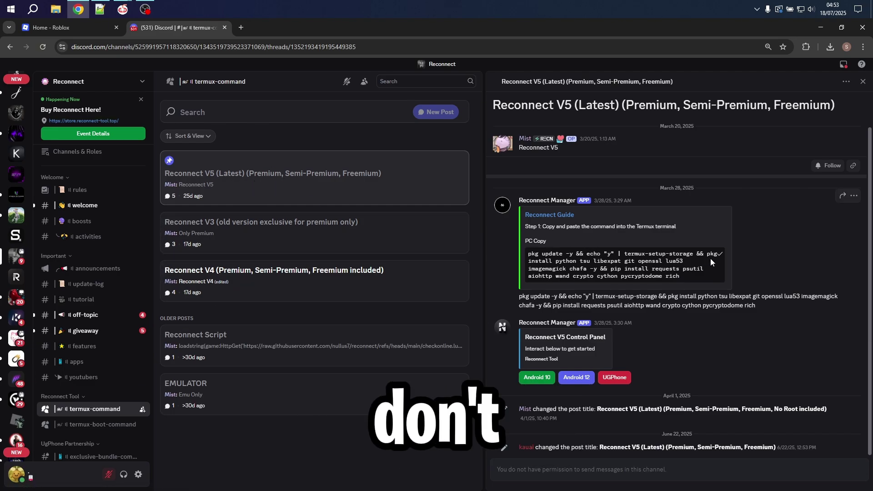
drag(756, 306, 498, 295)
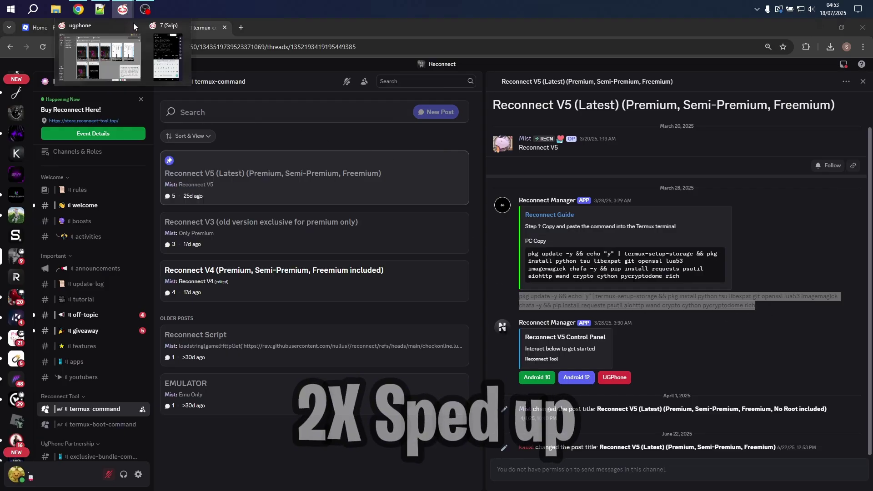
click(133, 23)
Paste the pkg update/install command into Termux and run it.
text(pkg update -y && echo "y" | termux-setup-storage && pkg install python tsu libexpat git openssl lua53 imagemagick chafa -y && pip install requests psutil aiohttp wand crypto cython pycryptodome rich)
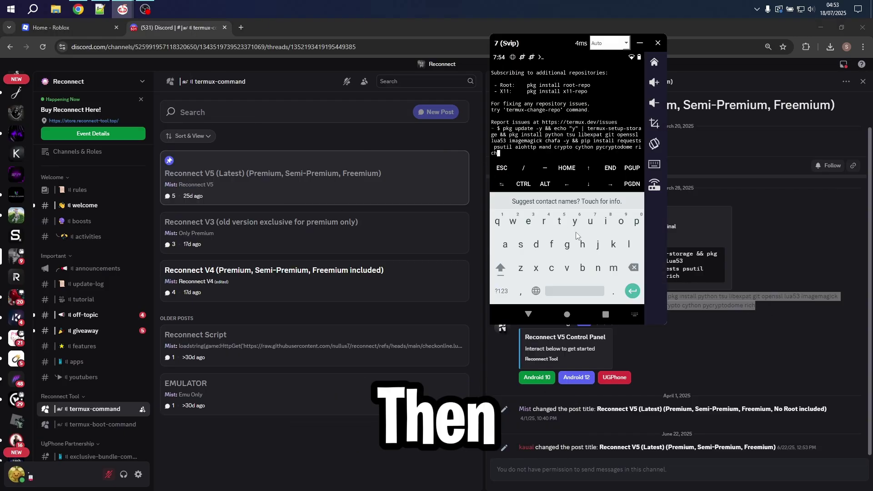
click(634, 297)
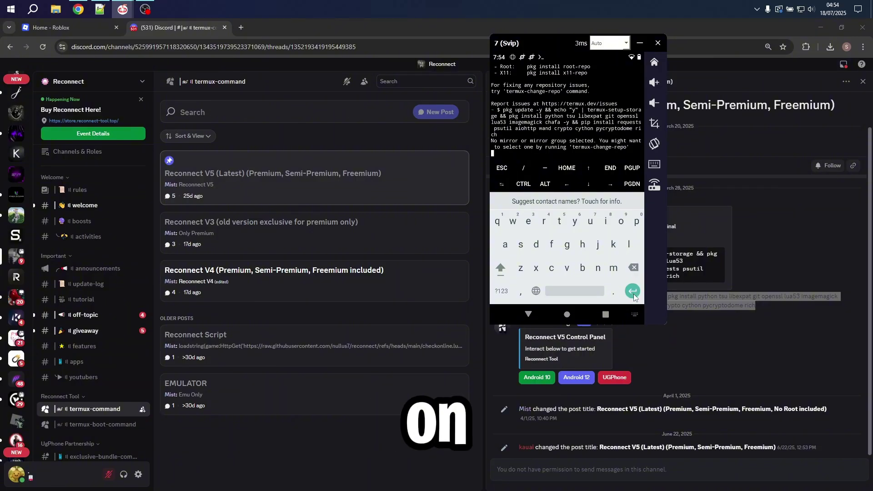
click(520, 314)
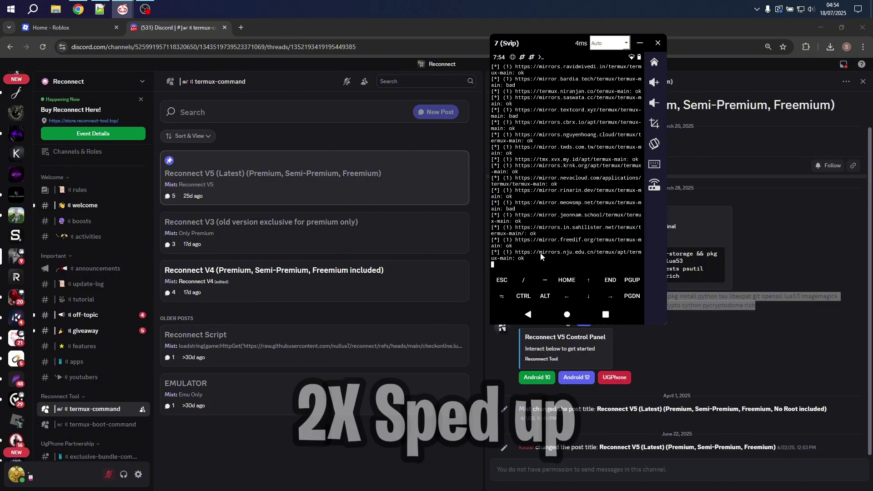
drag(552, 40, 530, 37)
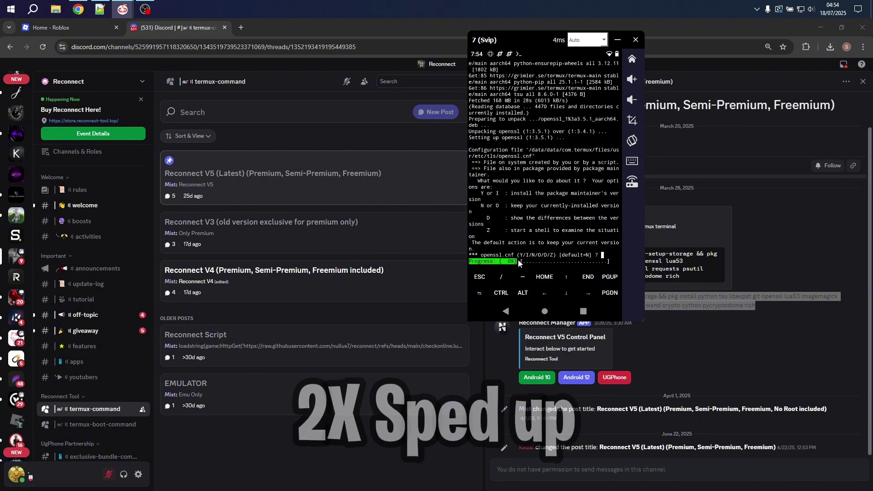
Keep the maintainer's openssl.cnf at the prompt and let the pip installs finish.
click(603, 257)
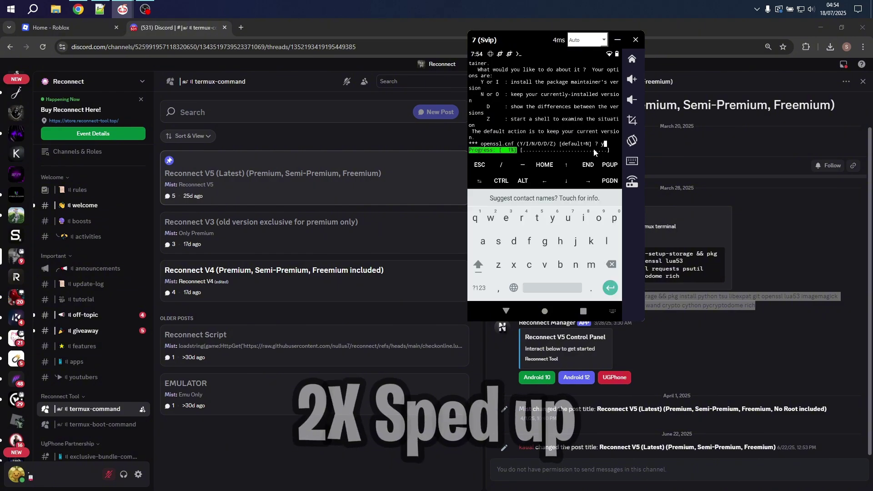
key(Return)
click(506, 311)
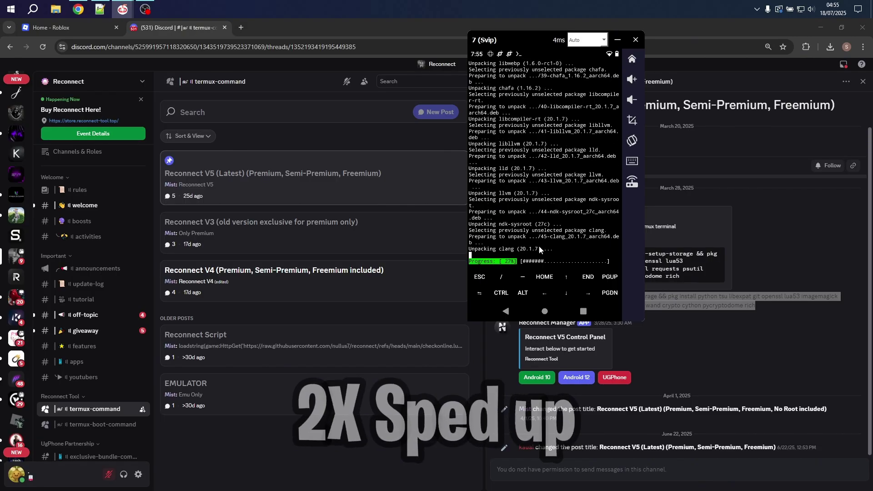
drag(523, 33, 525, 37)
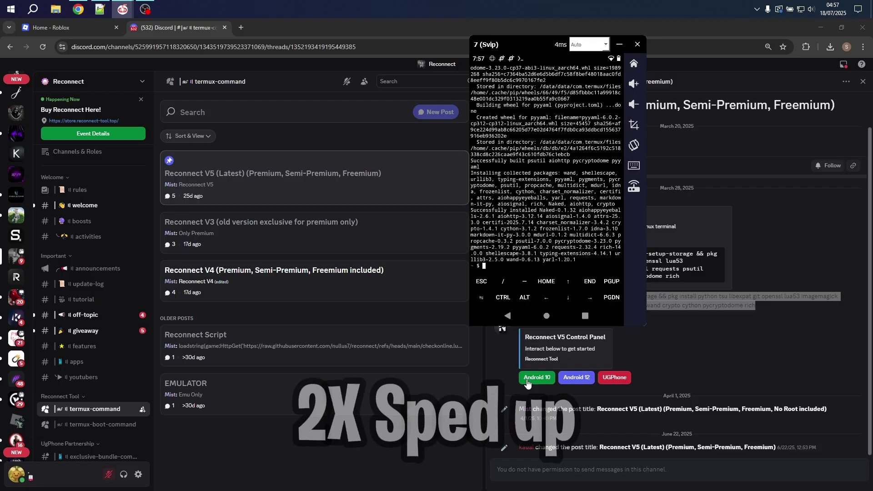
click(503, 359)
Copy the Android 10 reconnect.lua curl command from Discord and run it in Termux.
click(537, 380)
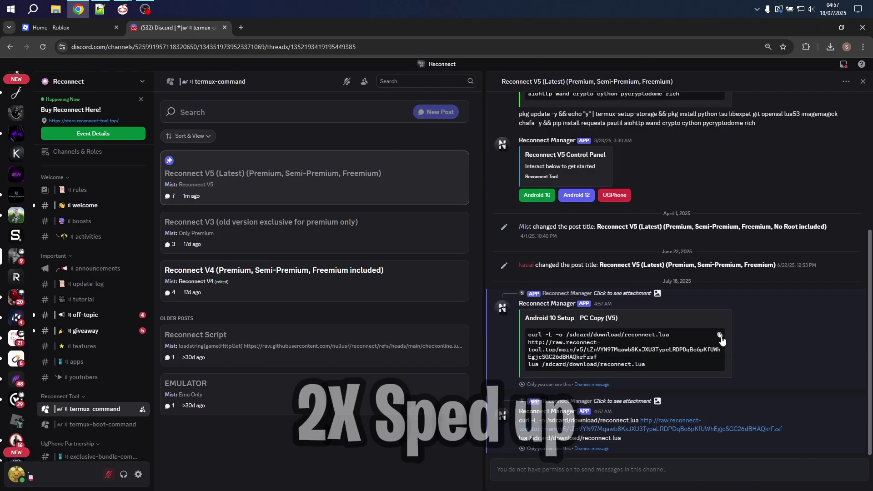
drag(518, 419, 622, 439)
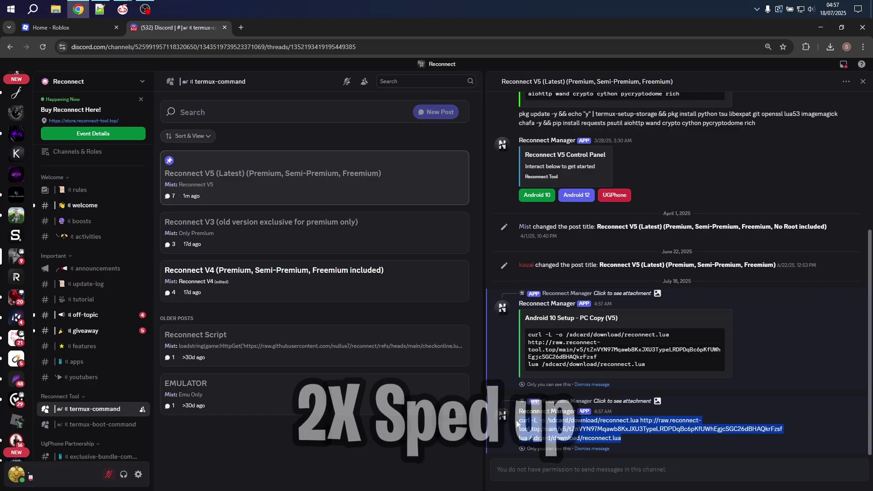
click(123, 9)
click(484, 260)
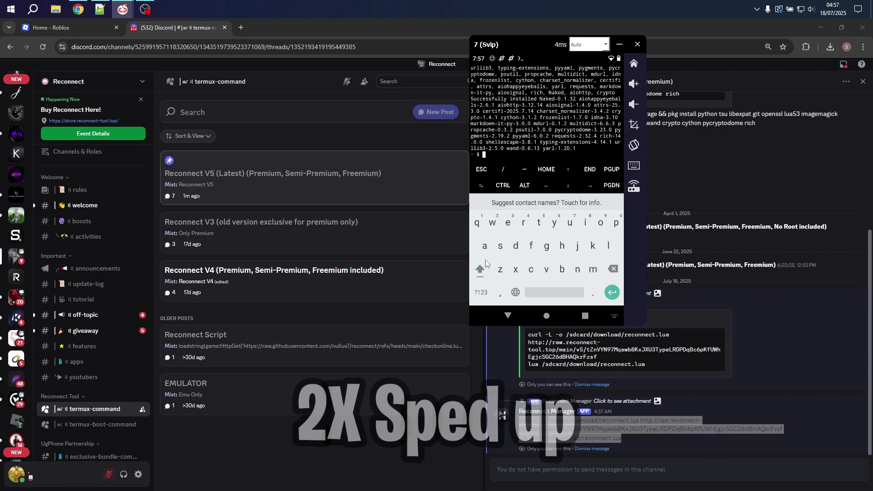
click(508, 316)
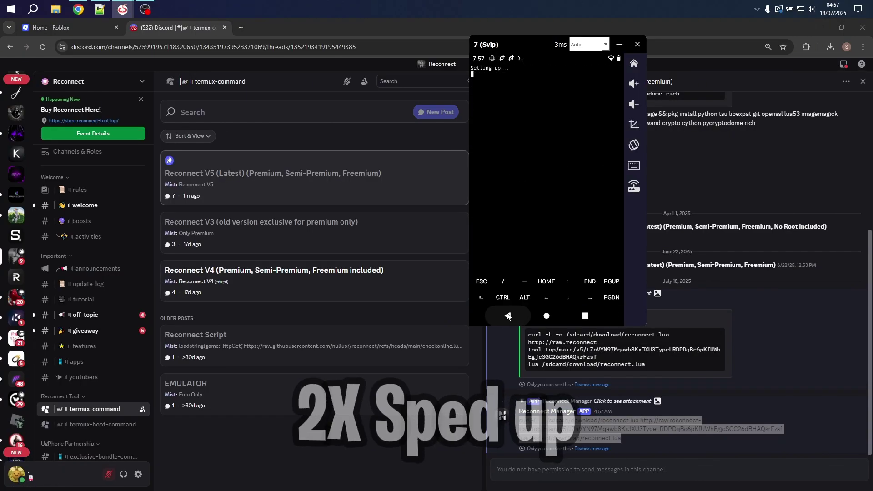
drag(538, 44, 523, 62)
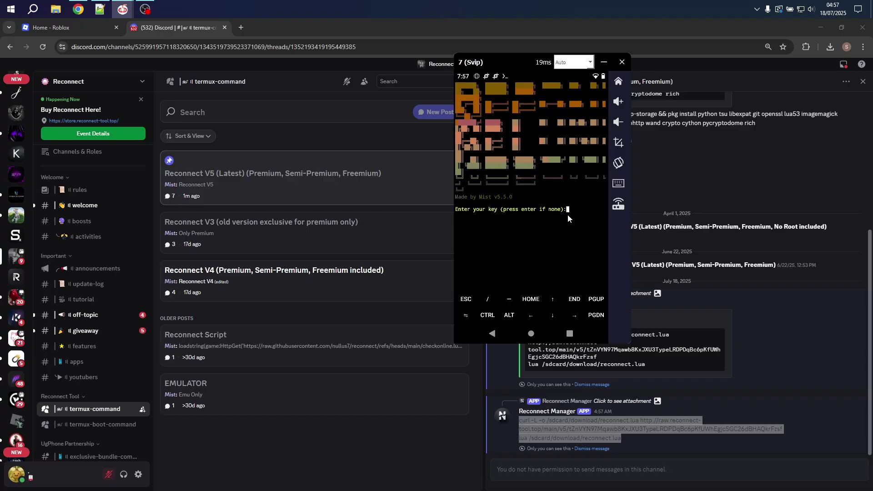
Skip the key prompt and choose option 2, Start Auto Setup.
click(568, 212)
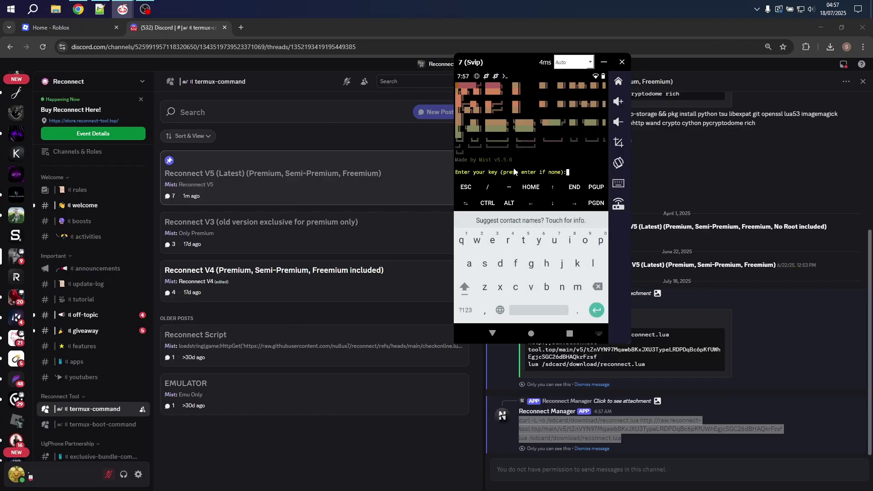
click(596, 310)
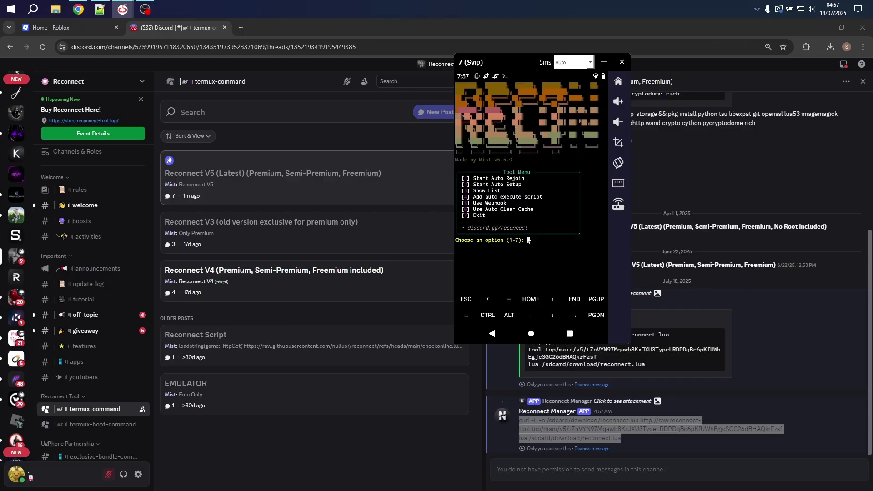
click(529, 244)
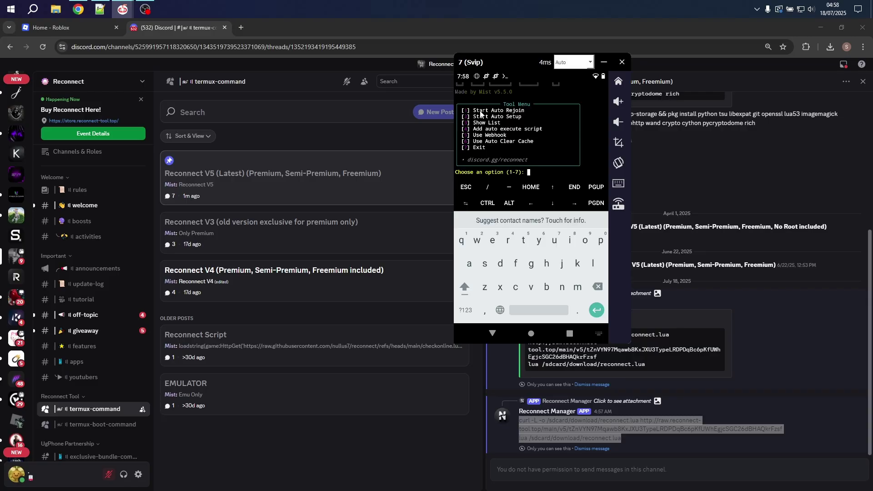
text(2)
click(597, 310)
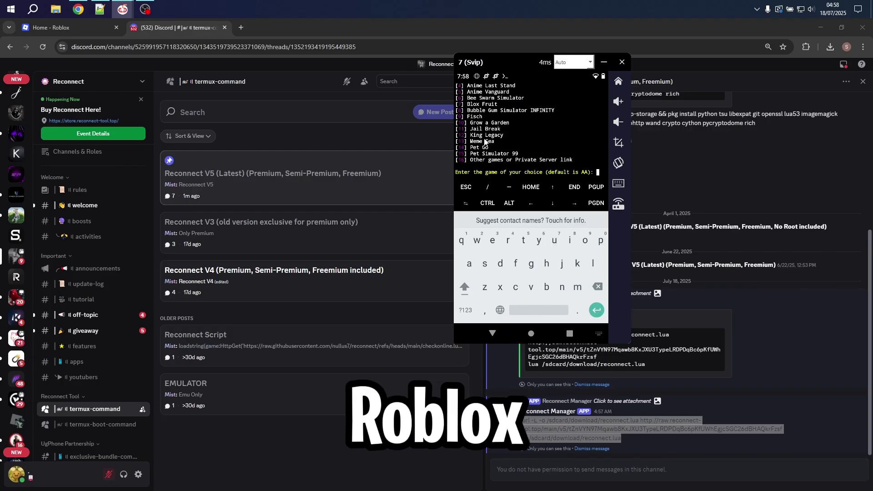
Pick 1 for Adopt Me! and continue past the saved configuration message.
text(1)
click(596, 310)
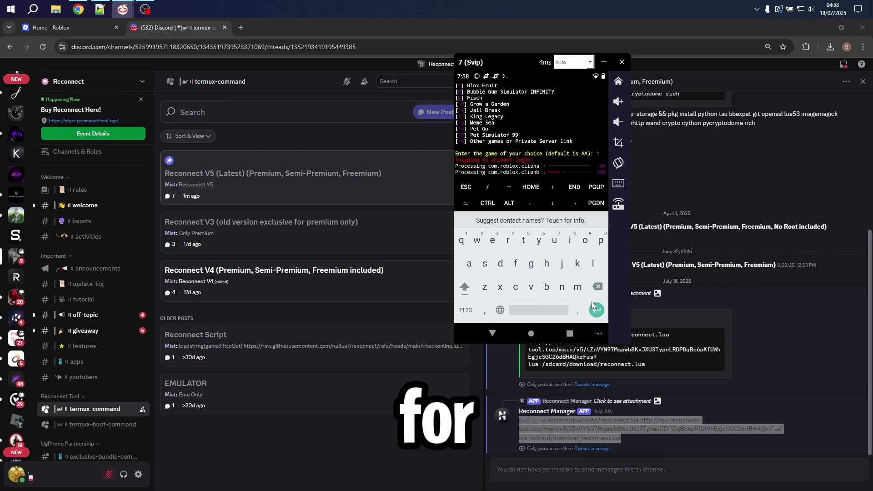
click(493, 333)
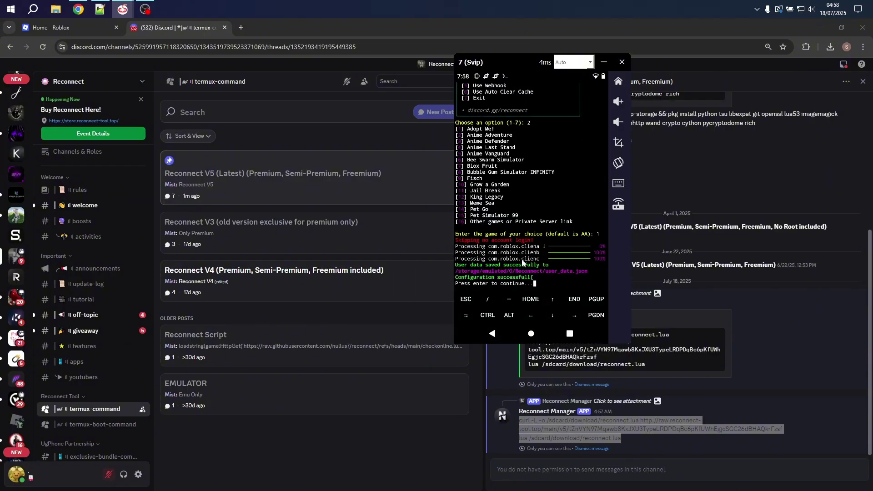
click(535, 287)
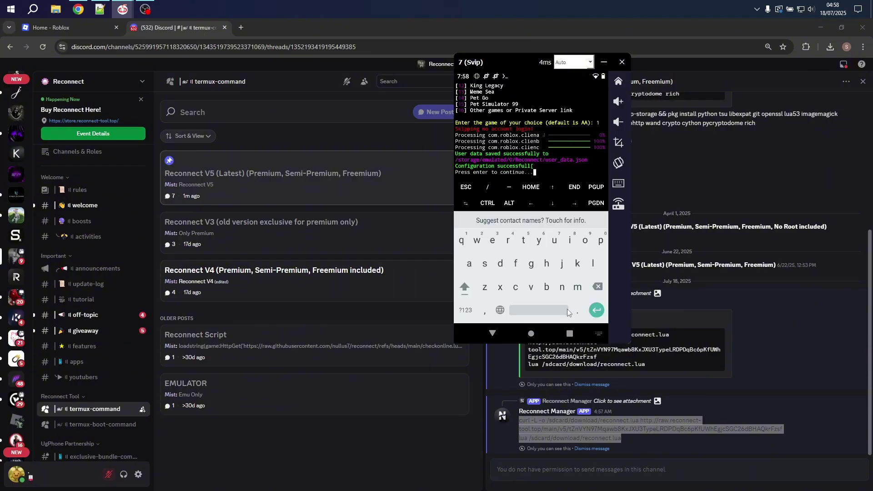
click(596, 311)
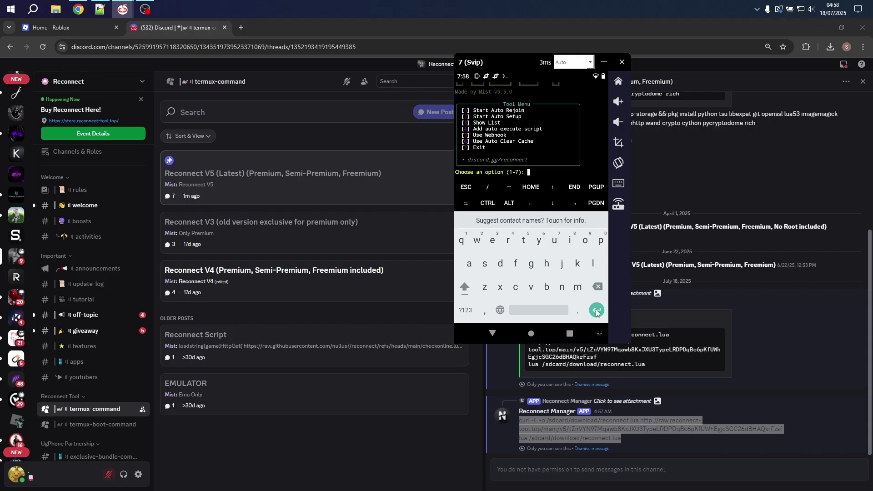
Start Auto Rejoin with restart interval 0 and option 1, wait until able to reconnect.
click(596, 310)
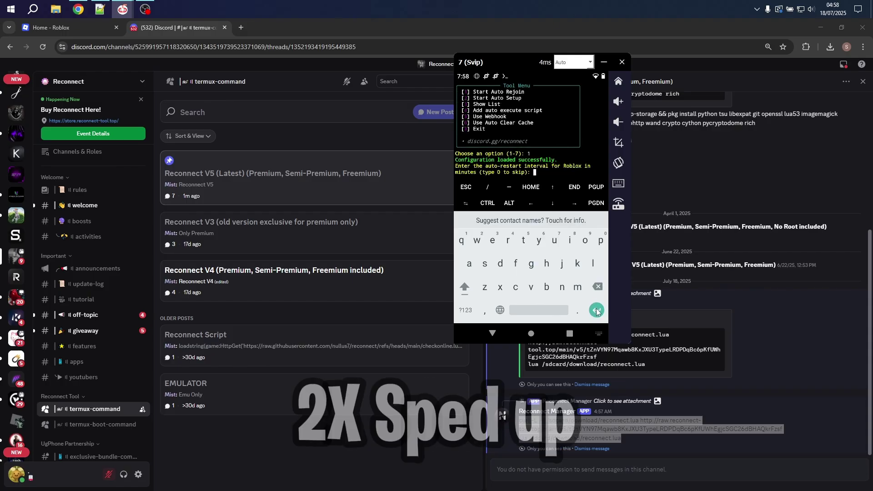
text(0)
click(596, 310)
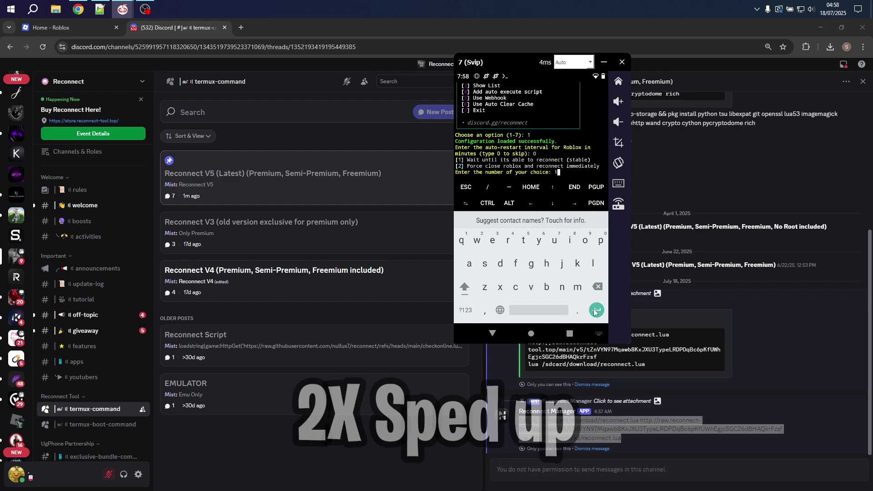
click(596, 311)
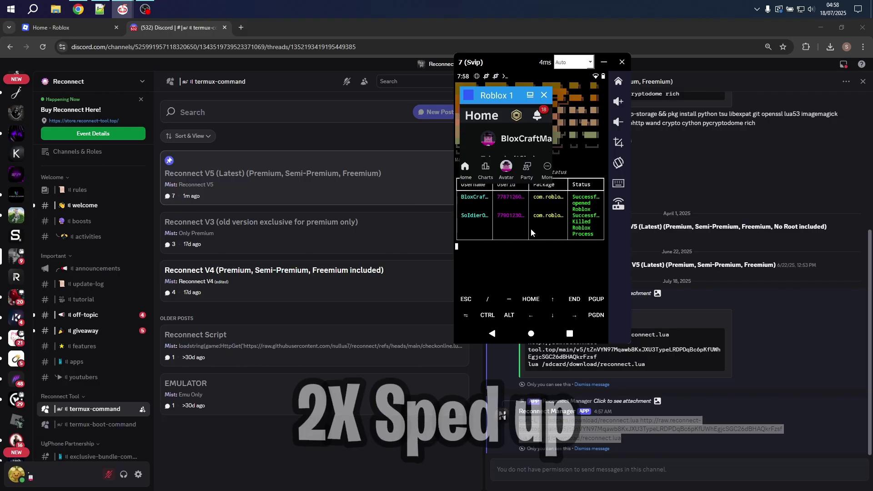
Arrange the Roblox 1 and 2 windows and dismiss the Adopt Me! play menu.
drag(501, 98, 508, 99)
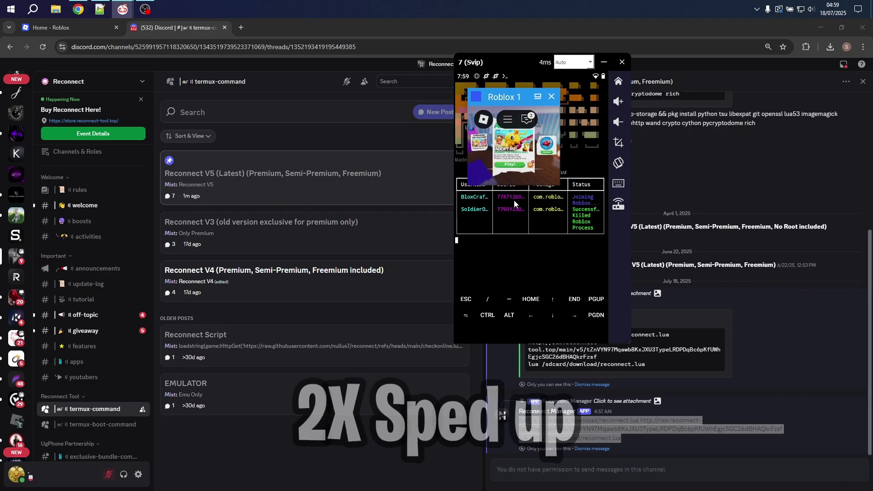
click(510, 165)
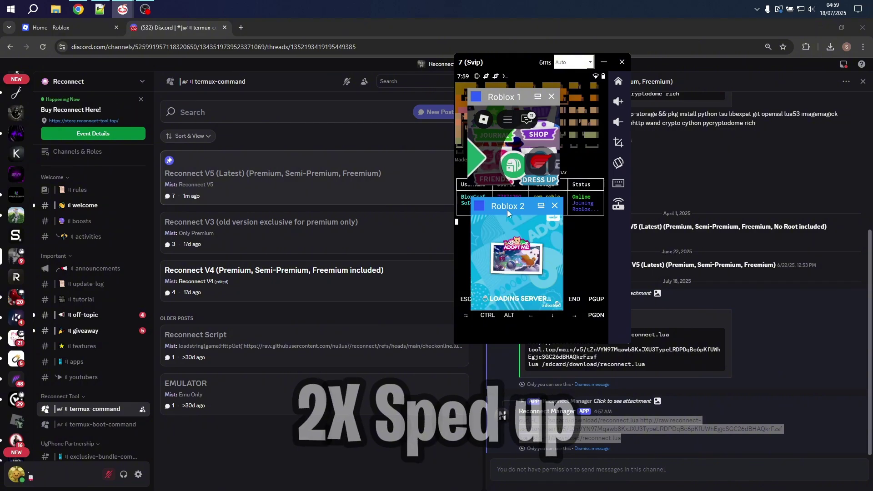
drag(508, 210, 509, 206)
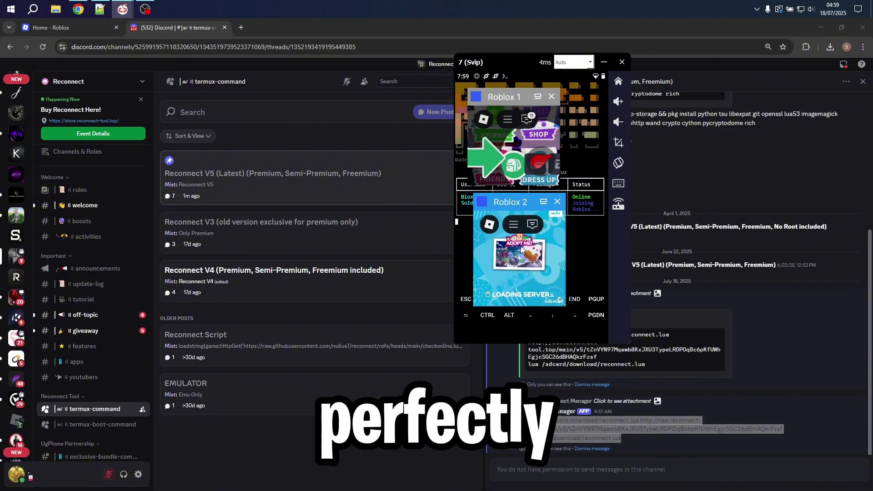